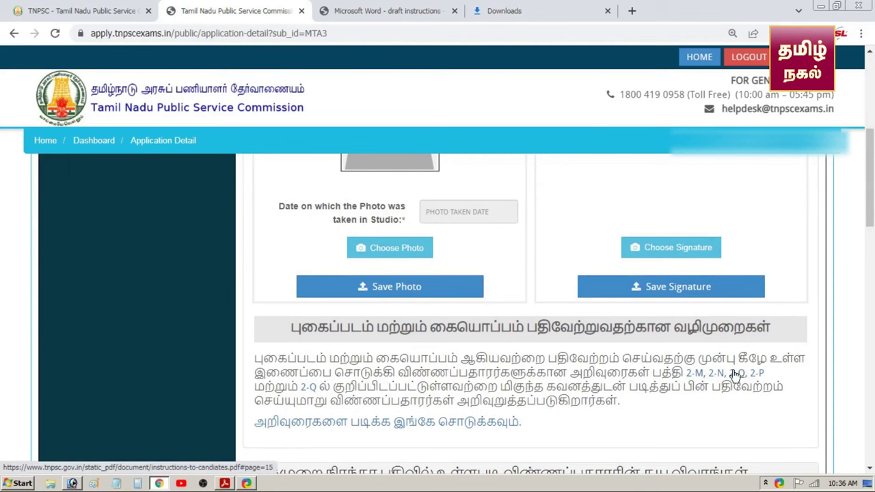
Step: Read section 2-M of the candidate instructions PDF in Acrobat Reader for the photo's size, background, name and date requirements
{"action": "left_click", "coordinate": [311, 394]}
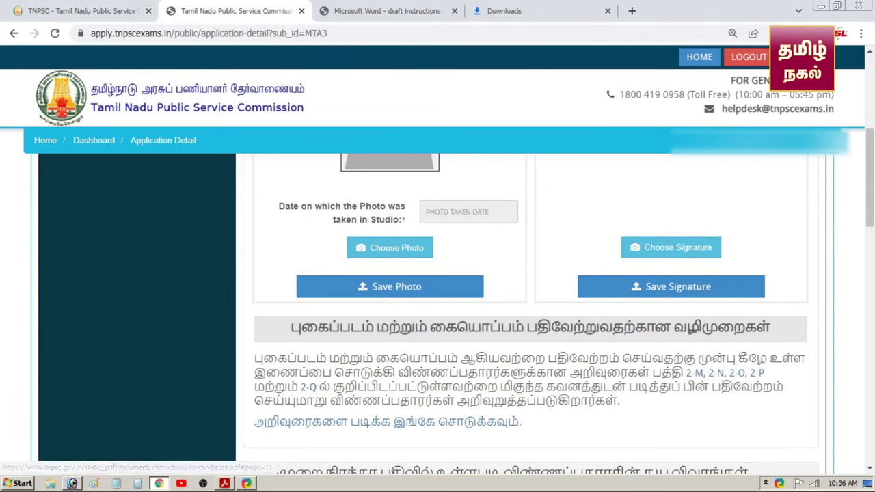
{"action": "scroll", "coordinate": [295, 337], "scroll_direction": "up", "scroll_amount": 4}
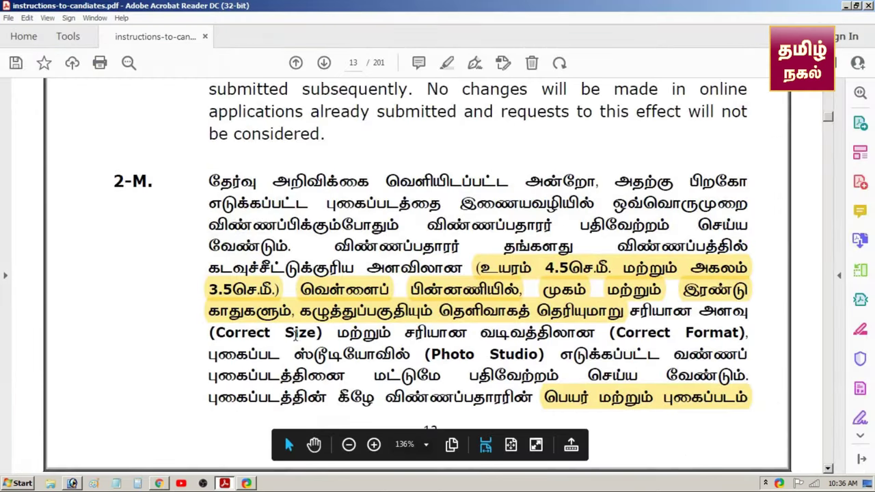
{"action": "scroll", "coordinate": [308, 318], "scroll_direction": "down", "scroll_amount": 2}
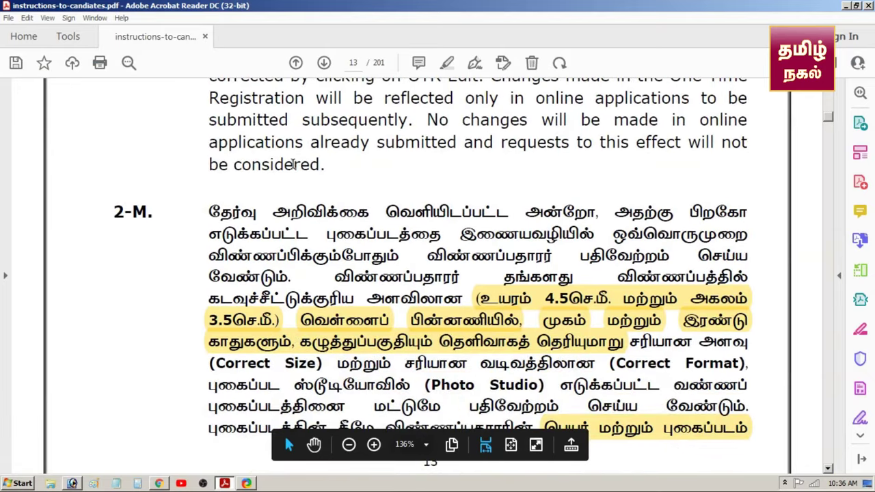
{"action": "scroll", "coordinate": [301, 162], "scroll_direction": "down", "scroll_amount": 1}
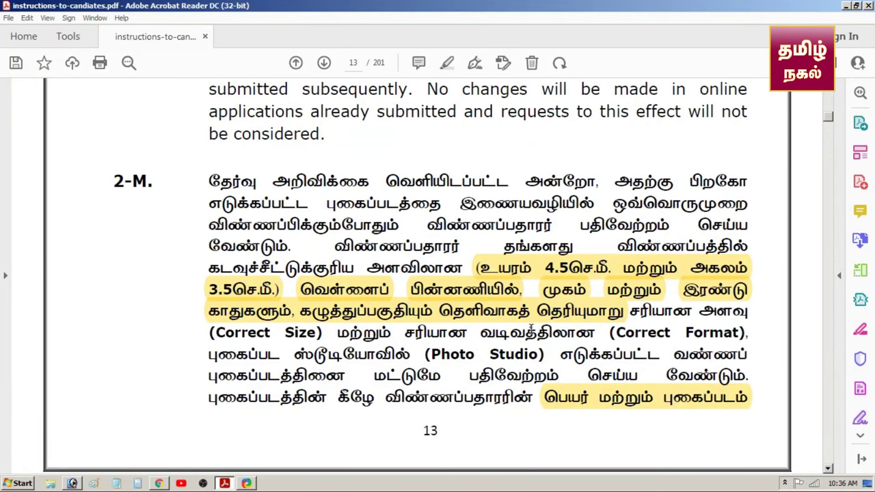
{"action": "scroll", "coordinate": [527, 325], "scroll_direction": "down", "scroll_amount": 2}
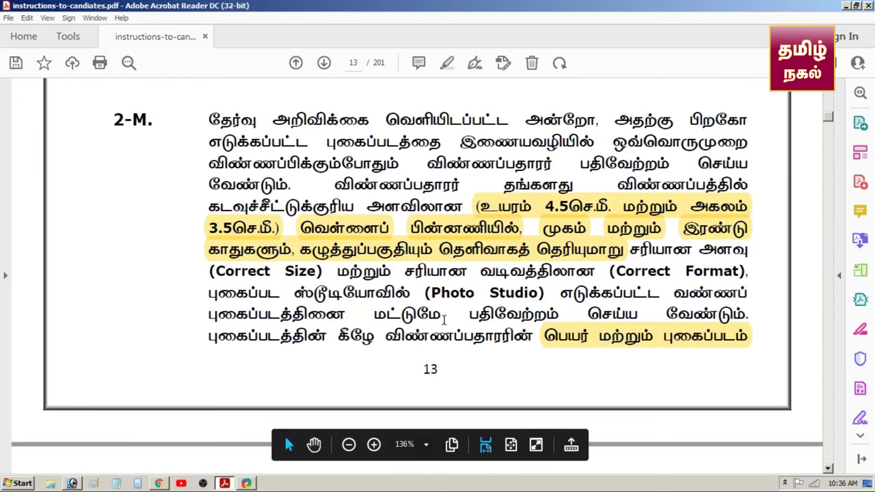
{"action": "scroll", "coordinate": [437, 308], "scroll_direction": "down", "scroll_amount": 5}
{"action": "scroll", "coordinate": [437, 305], "scroll_direction": "down", "scroll_amount": 2}
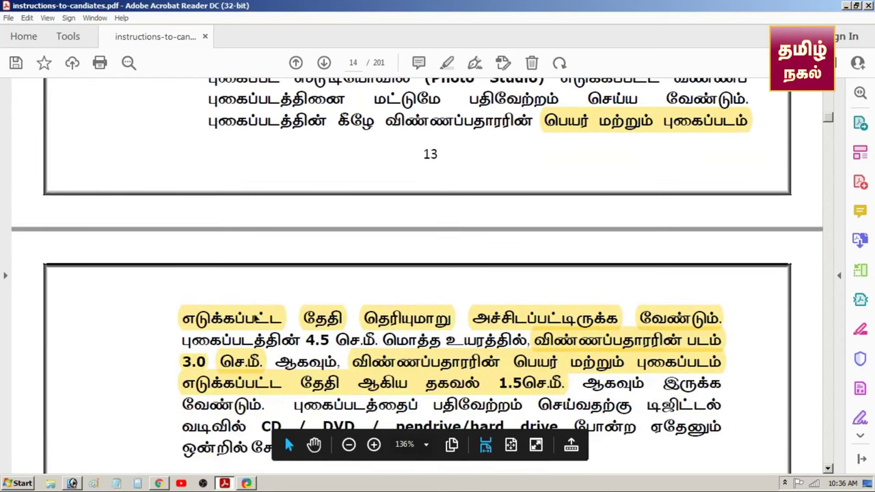
{"action": "scroll", "coordinate": [677, 328], "scroll_direction": "down", "scroll_amount": 2}
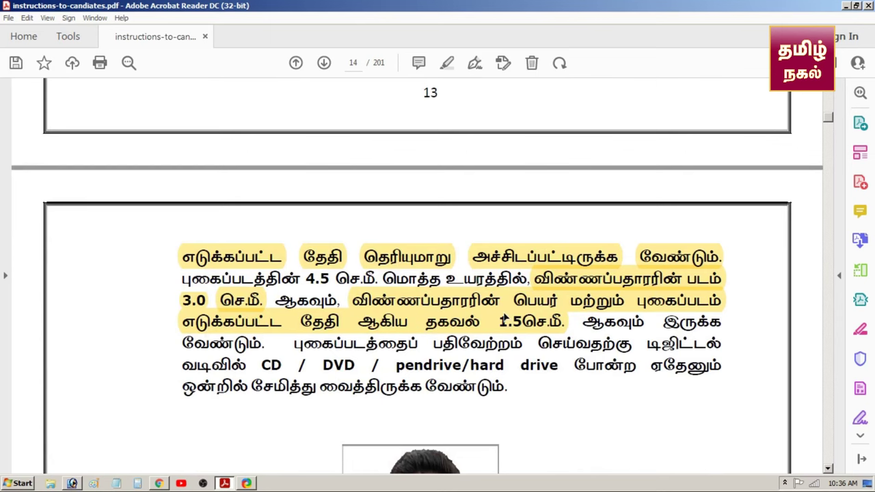
{"action": "scroll", "coordinate": [504, 320], "scroll_direction": "down", "scroll_amount": 7}
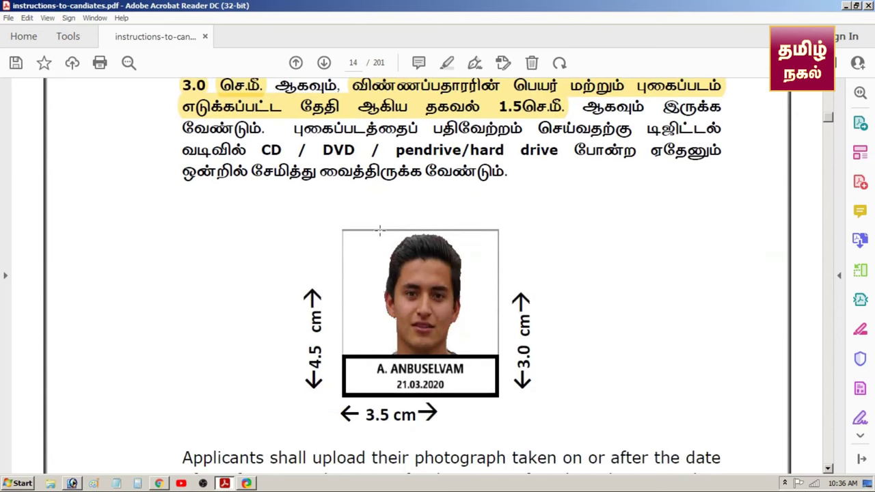
{"action": "scroll", "coordinate": [643, 272], "scroll_direction": "down", "scroll_amount": 6}
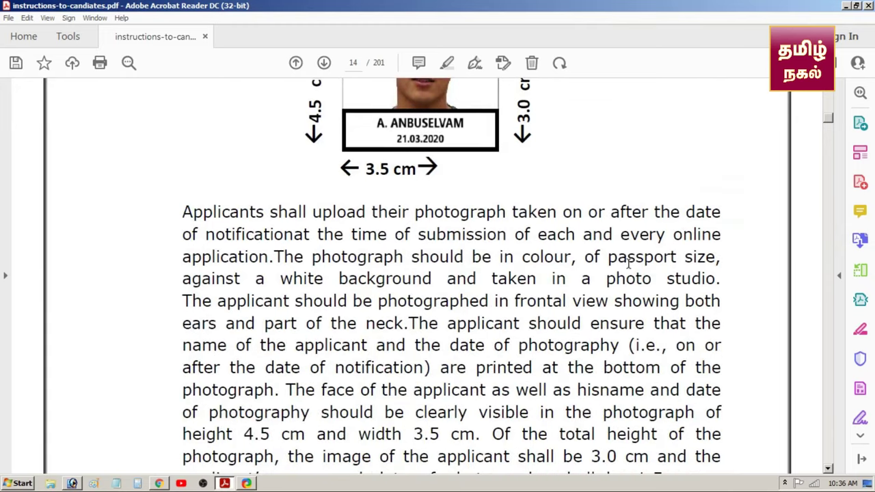
{"action": "scroll", "coordinate": [624, 263], "scroll_direction": "up", "scroll_amount": 20}
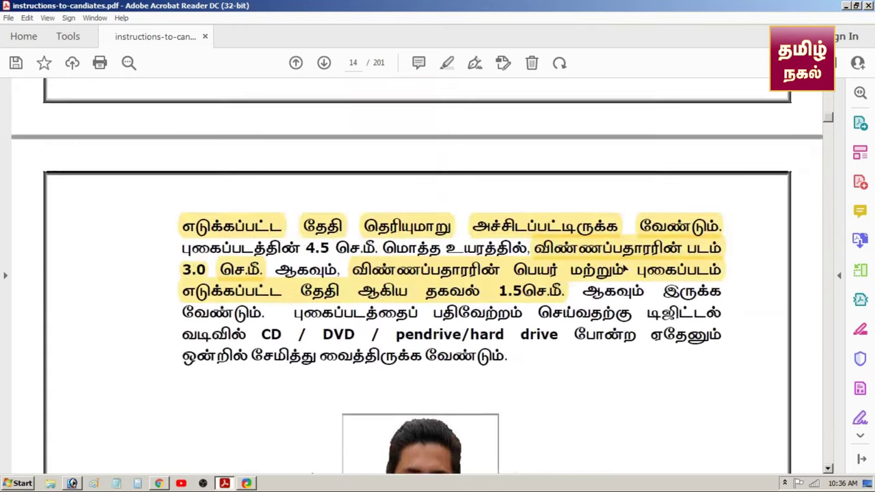
{"action": "scroll", "coordinate": [623, 269], "scroll_direction": "up", "scroll_amount": 2}
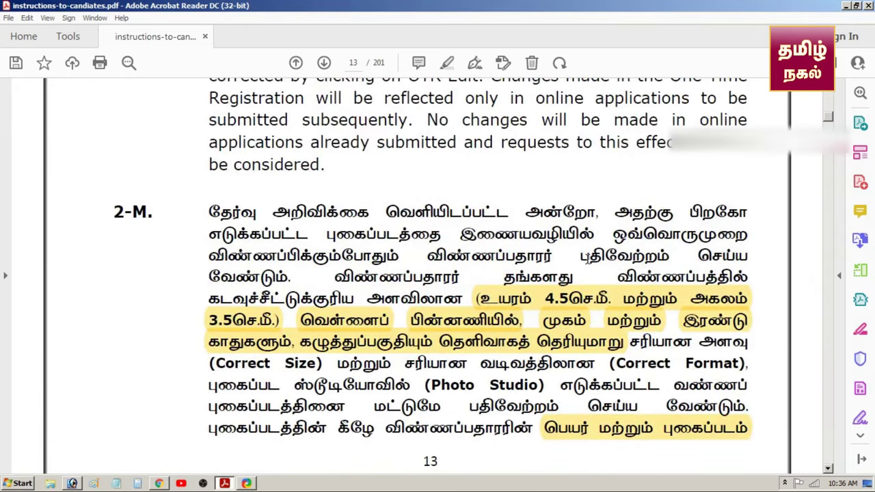
Step: Switch to Photoshop and open the applicant's portrait photo with the blue background from the Desktop
{"action": "key", "text": "alt+Tab"}
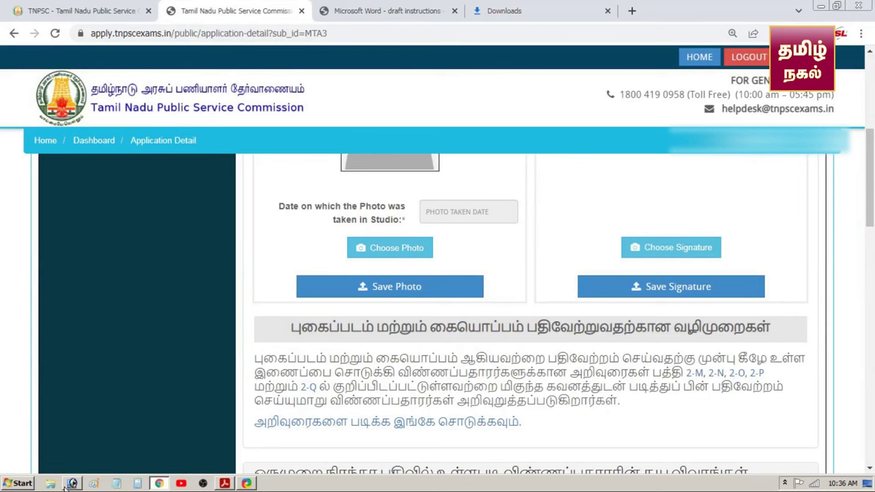
{"action": "left_click", "coordinate": [72, 484]}
{"action": "key", "text": "ctrl+o"}
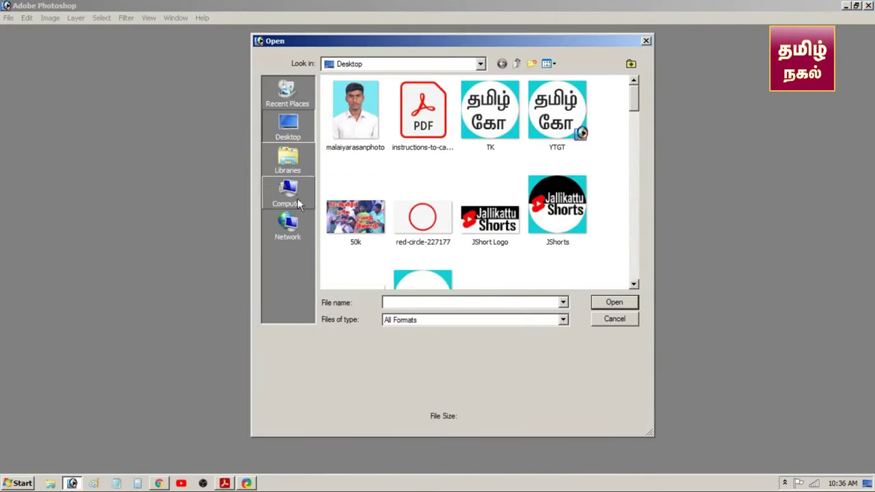
{"action": "left_click", "coordinate": [355, 113]}
{"action": "left_click", "coordinate": [611, 306]}
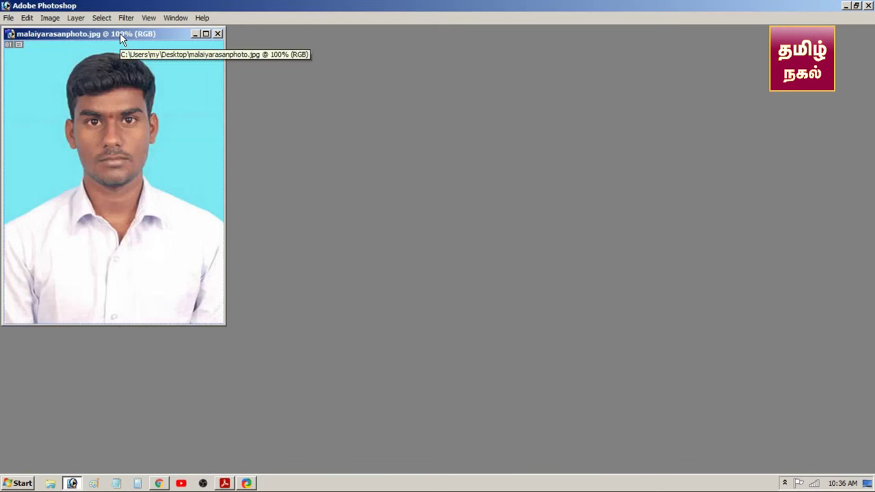
Step: Duplicate the portrait image and display the copy in full-screen mode with the menu bar and palettes visible
{"action": "right_click", "coordinate": [120, 33]}
{"action": "left_click", "coordinate": [131, 41]}
{"action": "key", "text": "Return"}
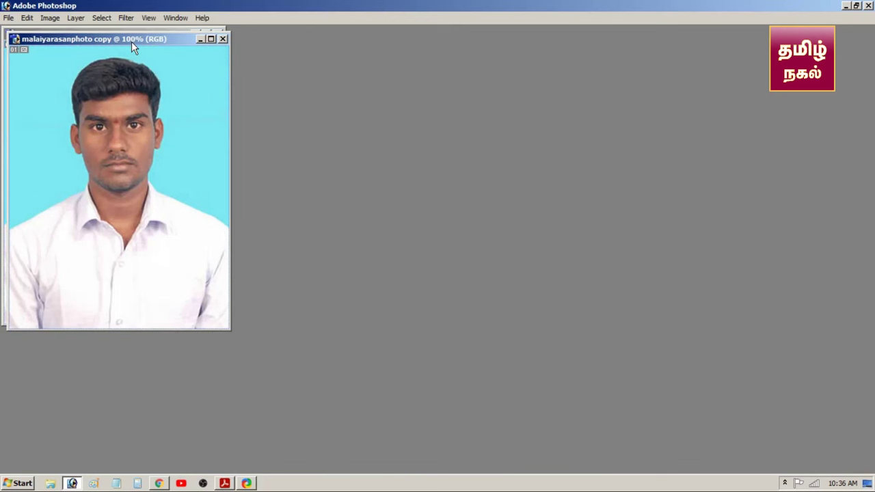
{"action": "left_click_drag", "start_coordinate": [131, 41], "coordinate": [454, 89]}
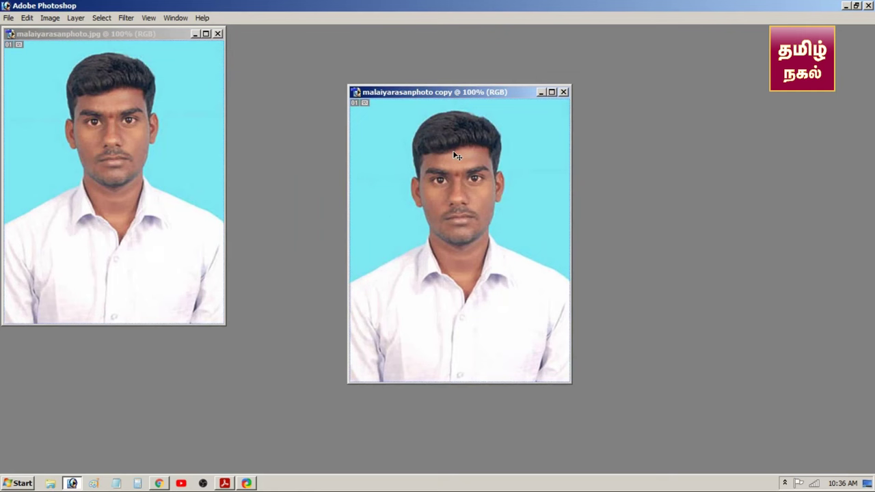
{"action": "key", "text": "f"}
{"action": "key", "text": "Tab"}
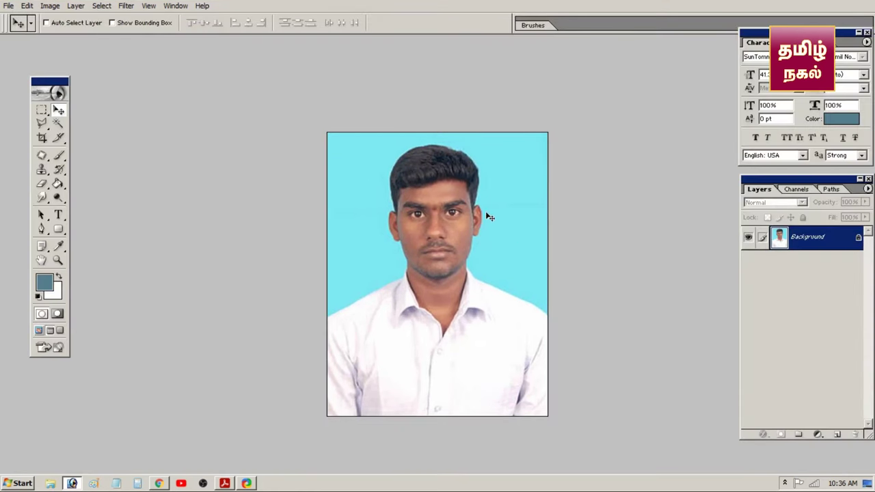
{"action": "key", "text": "Tab"}
{"action": "key", "text": "Tab"}
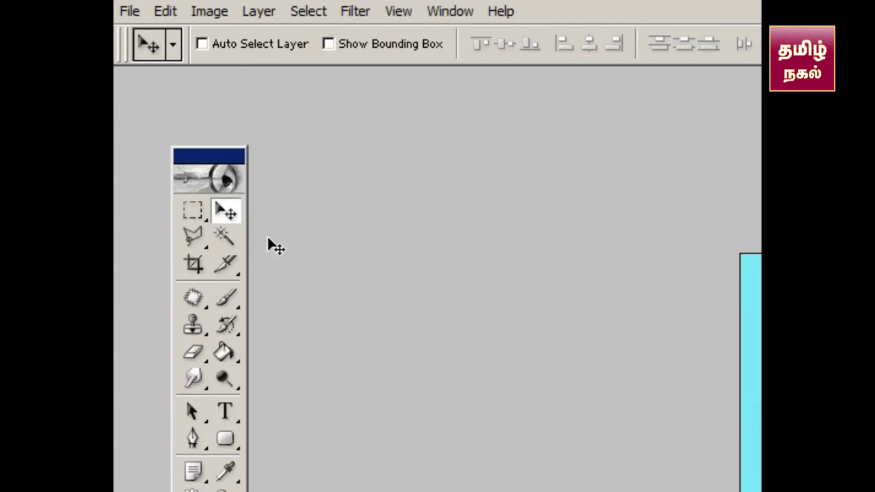
Step: Select the blue background around the man with the Magic Wand at tolerance 60 and feather the selection
{"action": "left_click", "coordinate": [59, 123]}
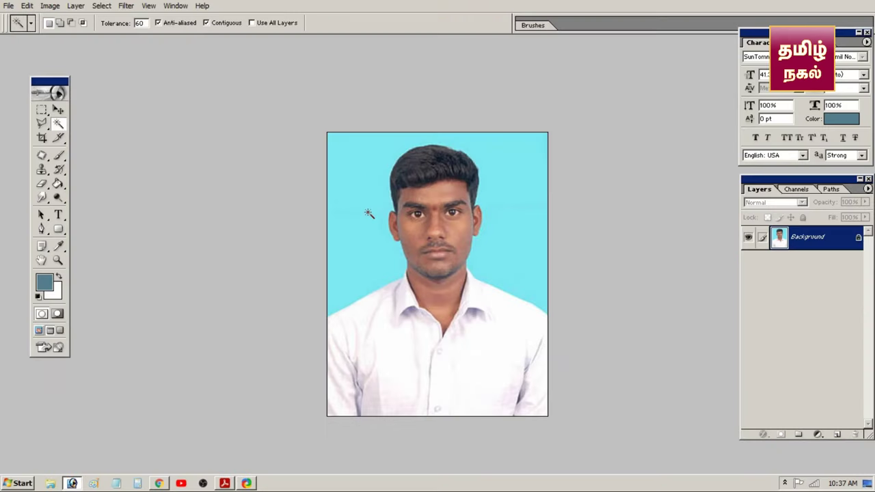
{"action": "left_click", "coordinate": [368, 214]}
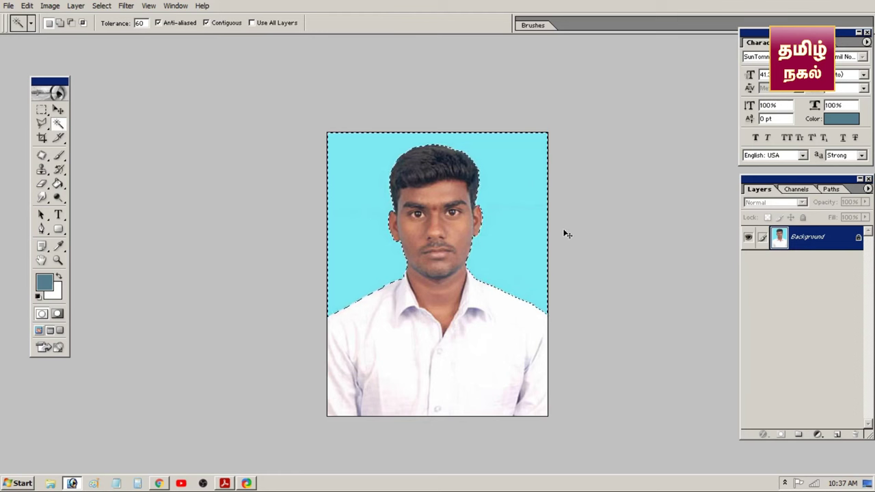
{"action": "key", "text": "ctrl+alt+d"}
{"action": "key", "text": "Return"}
Step: Set the foreground color to white (FFFFFF)
{"action": "left_click", "coordinate": [59, 277]}
{"action": "left_click", "coordinate": [50, 281]}
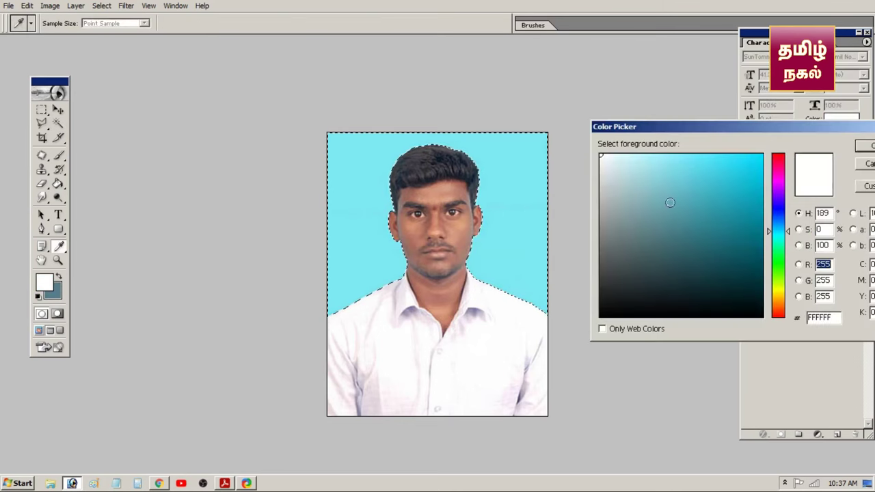
{"action": "key", "text": "Return"}
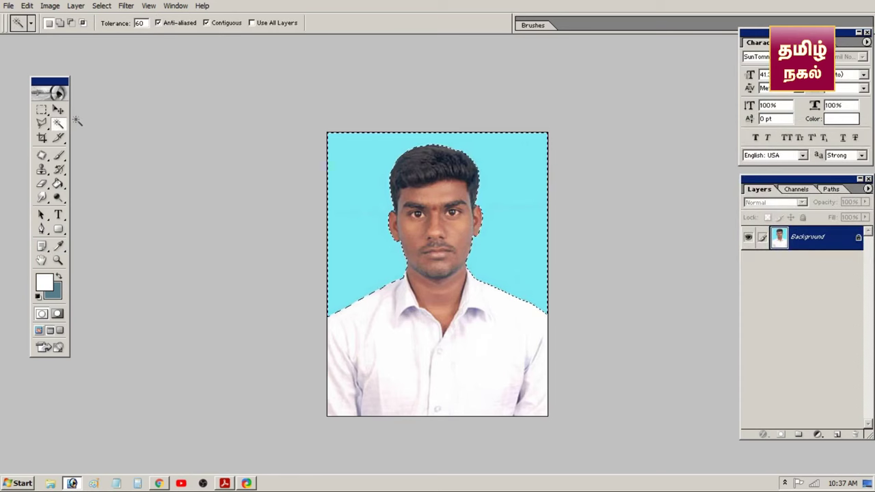
Step: Paint the whole selected background white with a 125 px Brush at 100% opacity, and clear the selection
{"action": "key", "text": "b"}
{"action": "key", "text": "v"}
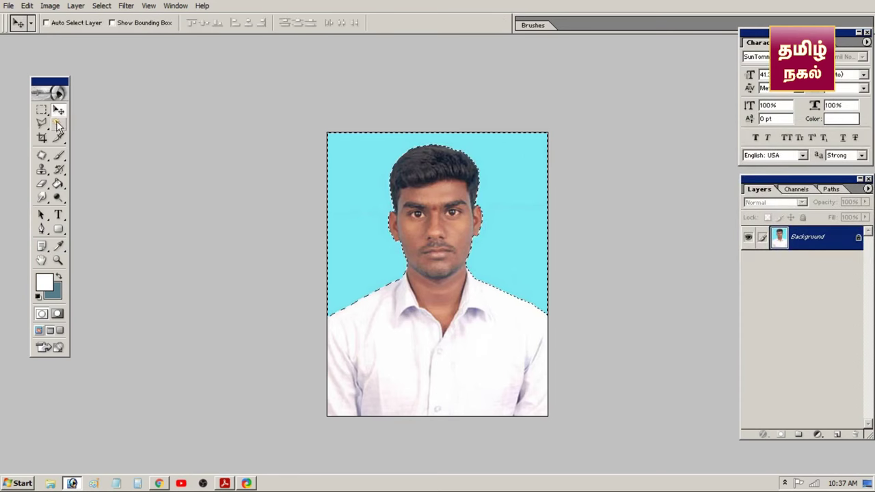
{"action": "left_click", "coordinate": [61, 157]}
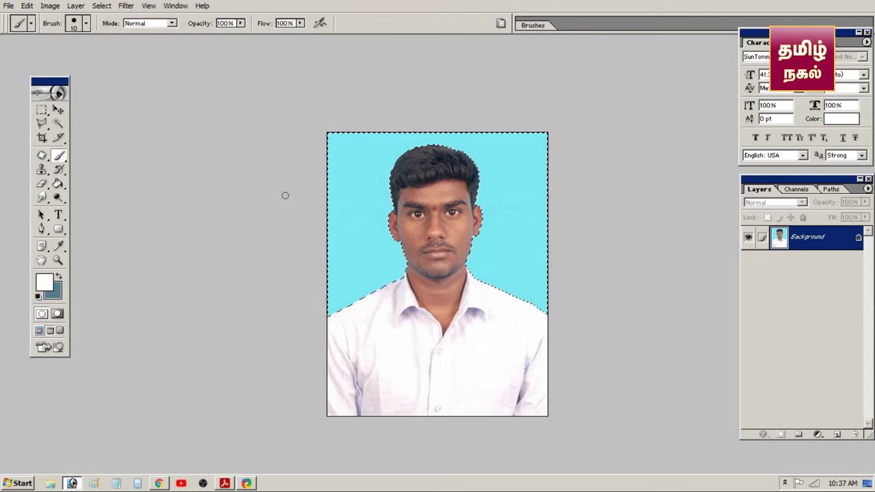
{"action": "key", "text": "bracketright"}
{"action": "key", "text": "bracketright"}
{"action": "key", "text": "bracketright"}
{"action": "key", "text": "bracketright"}
{"action": "key", "text": "bracketright"}
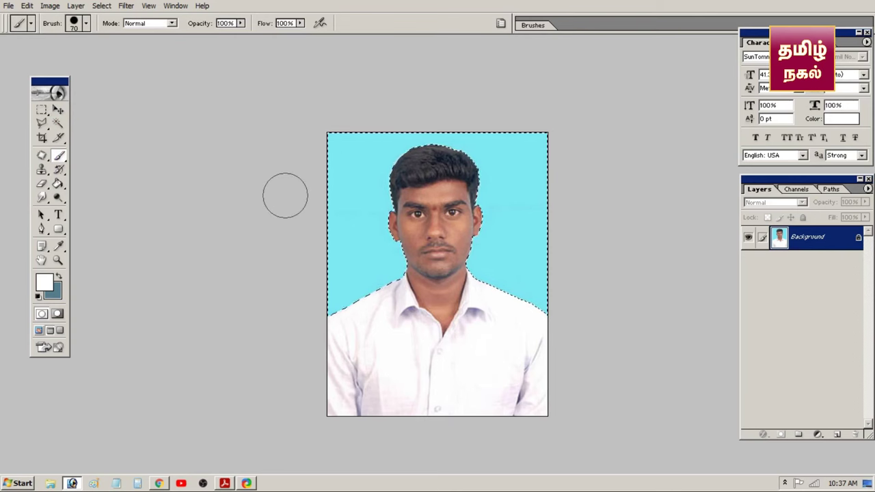
{"action": "key", "text": "bracketright"}
{"action": "key", "text": "bracketright"}
{"action": "key", "text": "bracketright"}
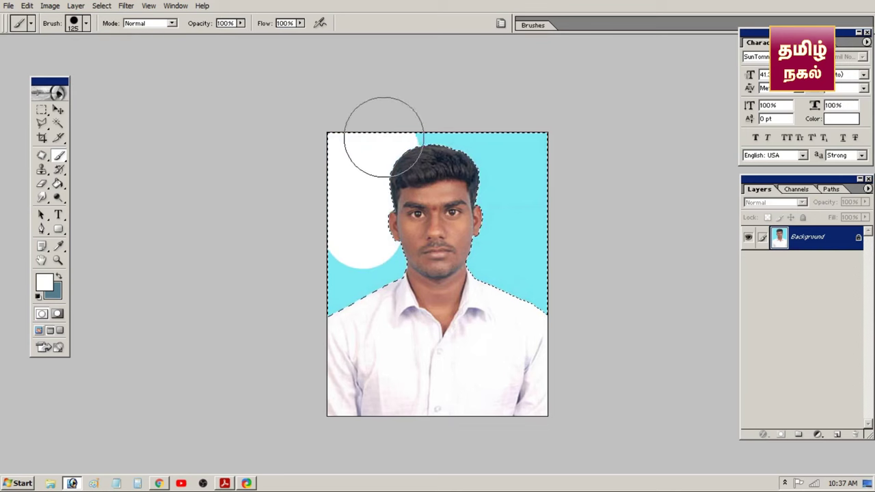
{"action": "mouse_move", "coordinate": [421, 162]}
{"action": "left_mouse_down"}
{"action": "mouse_move", "coordinate": [539, 153]}
{"action": "mouse_move", "coordinate": [481, 188]}
{"action": "mouse_move", "coordinate": [526, 199]}
{"action": "mouse_move", "coordinate": [510, 226]}
{"action": "mouse_move", "coordinate": [474, 243]}
{"action": "mouse_move", "coordinate": [554, 275]}
{"action": "left_mouse_up"}
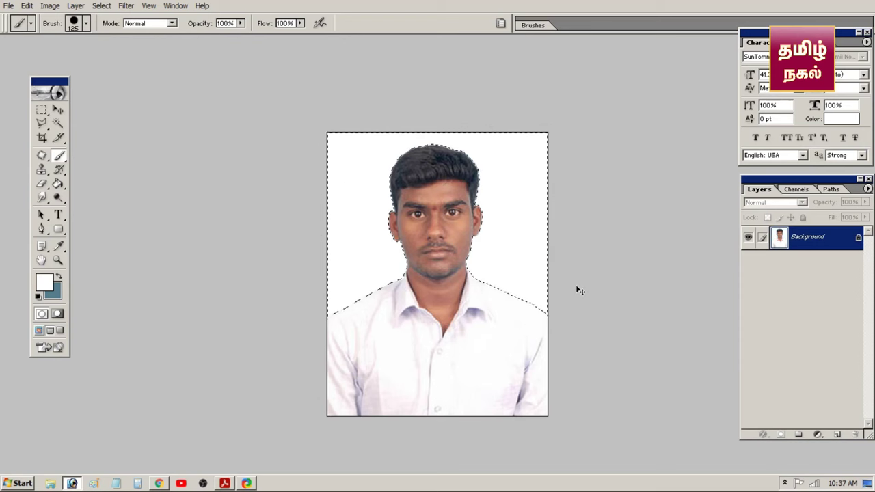
{"action": "key", "text": "ctrl+d"}
{"action": "key", "text": "v"}
{"action": "key", "text": "Tab"}
{"action": "key", "text": "Tab"}
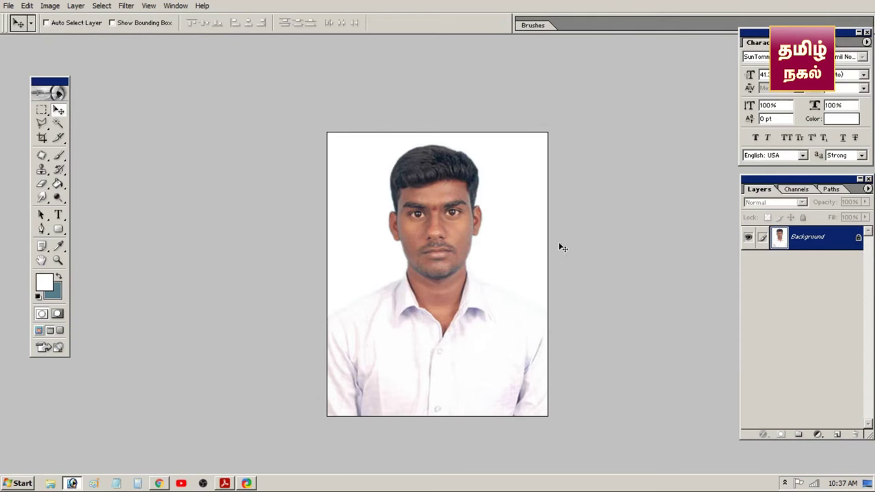
Step: Crop the portrait to 3.5 cm wide and 4.5 cm high at 200 pixels/inch, keeping the head and shoulders in frame
{"action": "key", "text": "c"}
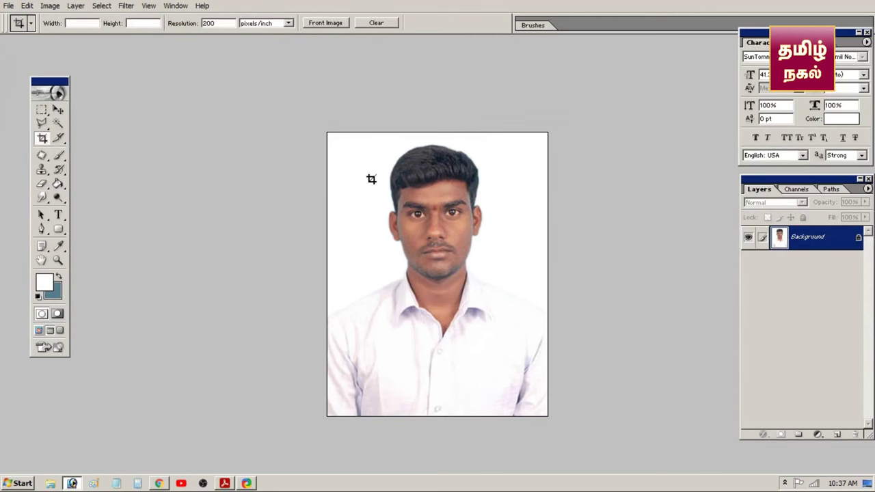
{"action": "key", "text": "v"}
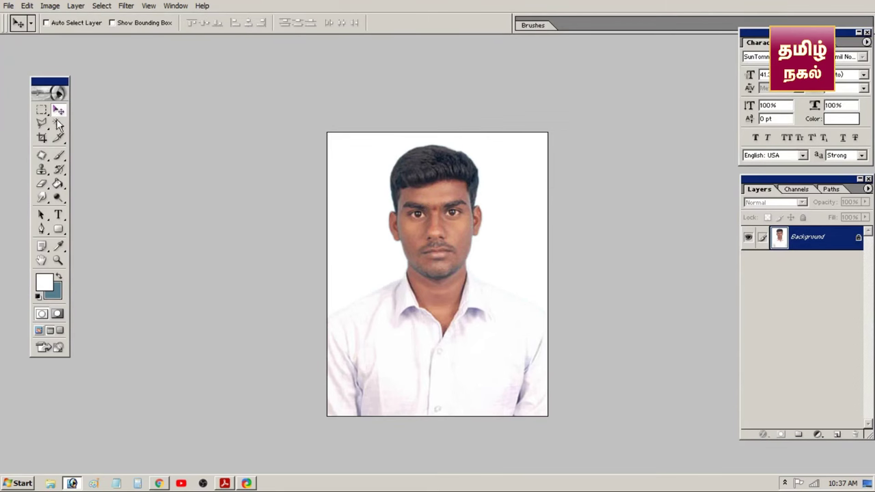
{"action": "left_click", "coordinate": [44, 138]}
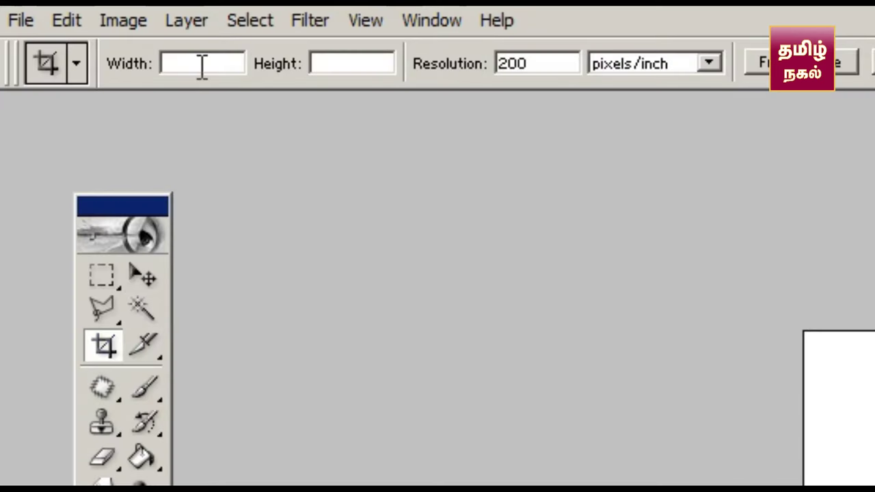
{"action": "left_click", "coordinate": [82, 24]}
{"action": "type", "text": "3.5 cm"}
{"action": "key", "text": "Tab"}
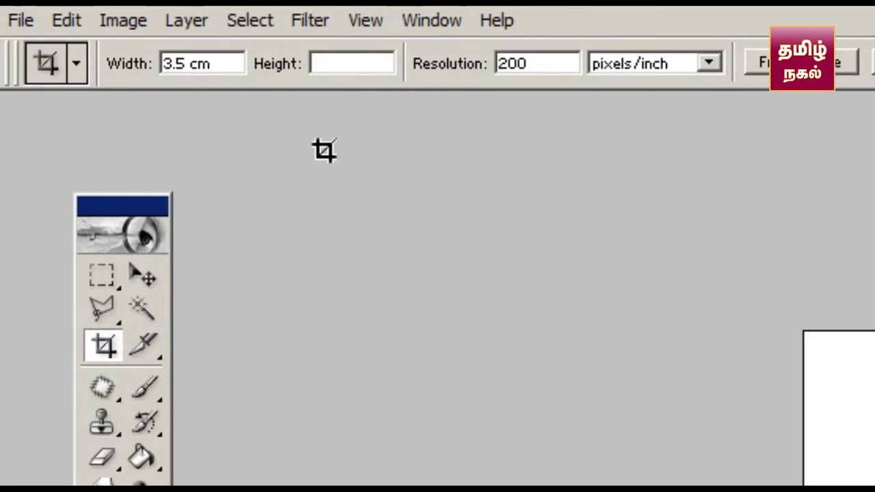
{"action": "type", "text": "4.5cm"}
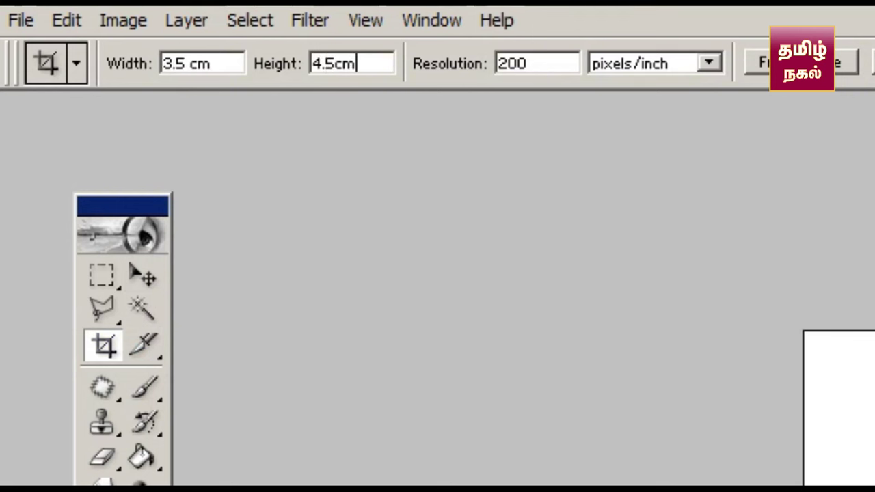
{"action": "key", "text": "Tab"}
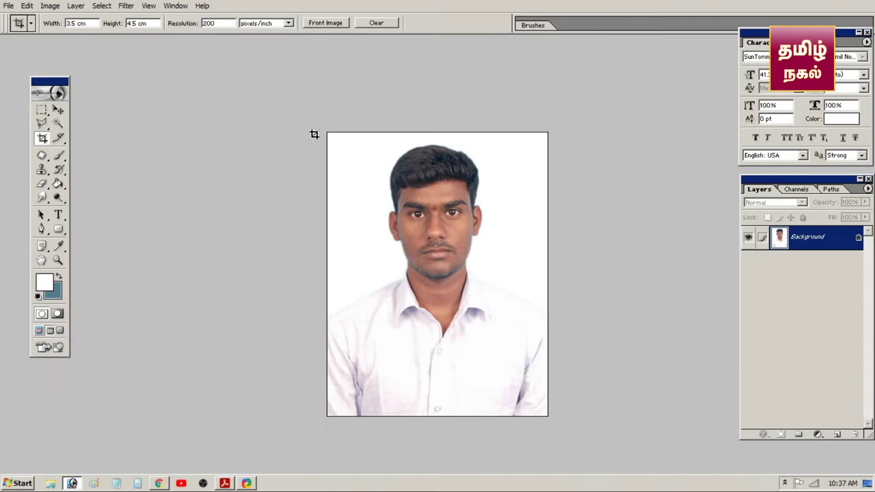
{"action": "left_click_drag", "start_coordinate": [327, 133], "coordinate": [568, 437]}
{"action": "key", "text": "Return"}
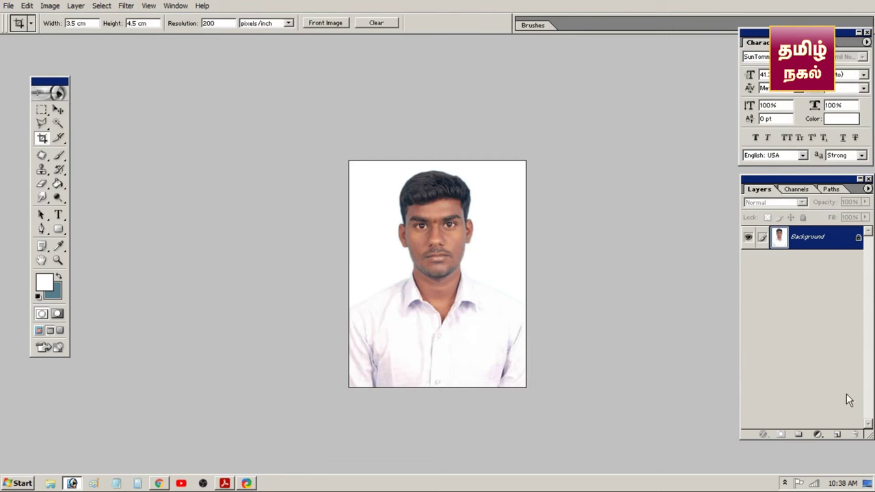
Step: Add a new empty layer above the photo and show the rulers
{"action": "left_click", "coordinate": [837, 435]}
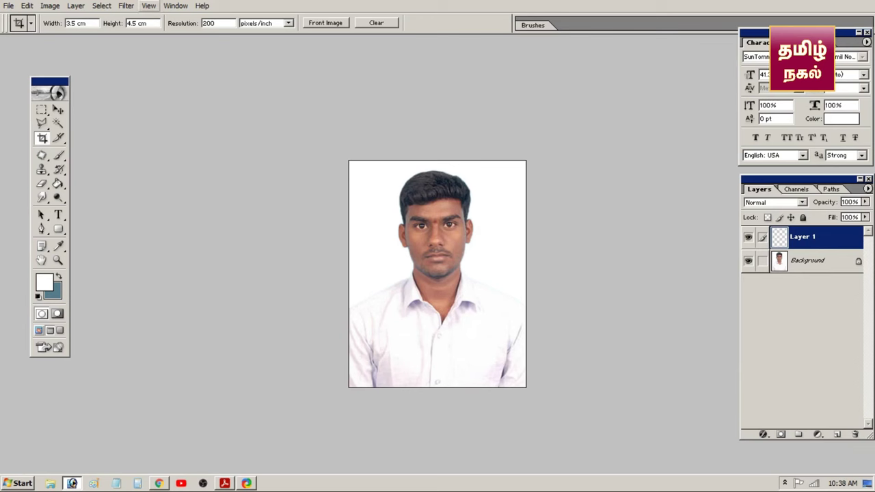
{"action": "left_click", "coordinate": [149, 6]}
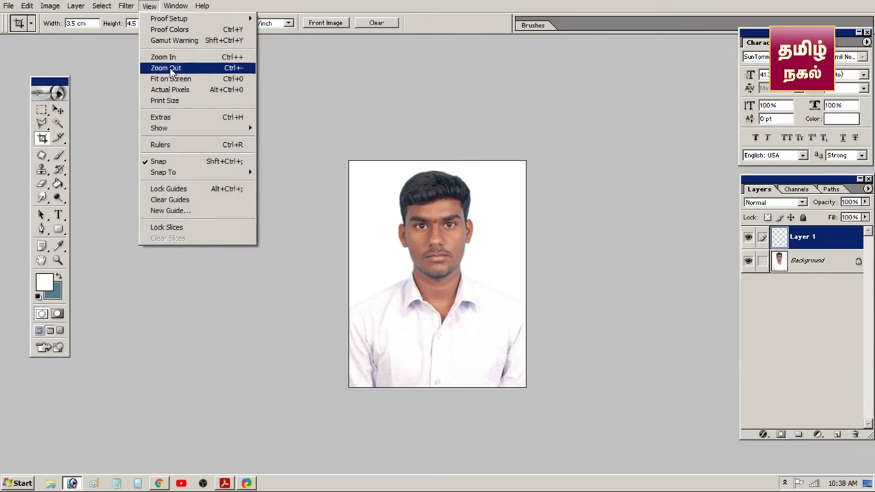
{"action": "left_click", "coordinate": [192, 145]}
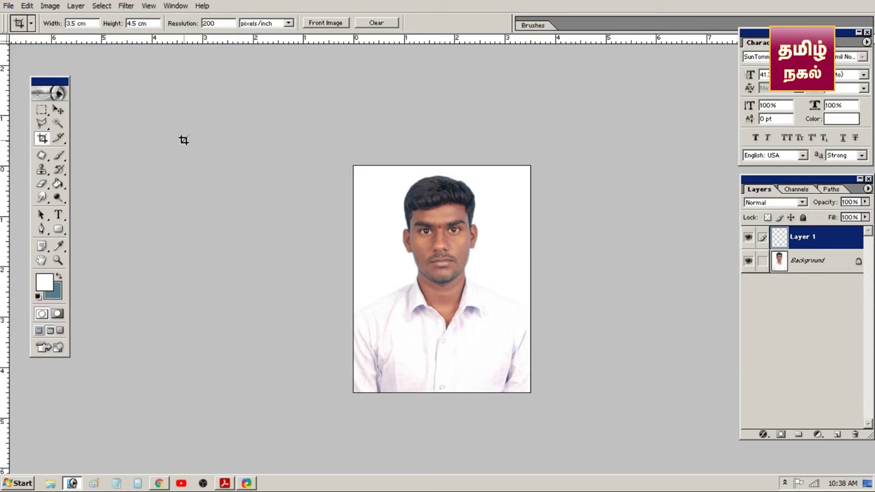
Step: Place horizontal guides at the photo's top edge, its bottom edge and the 3 cm mark
{"action": "left_click", "coordinate": [60, 109]}
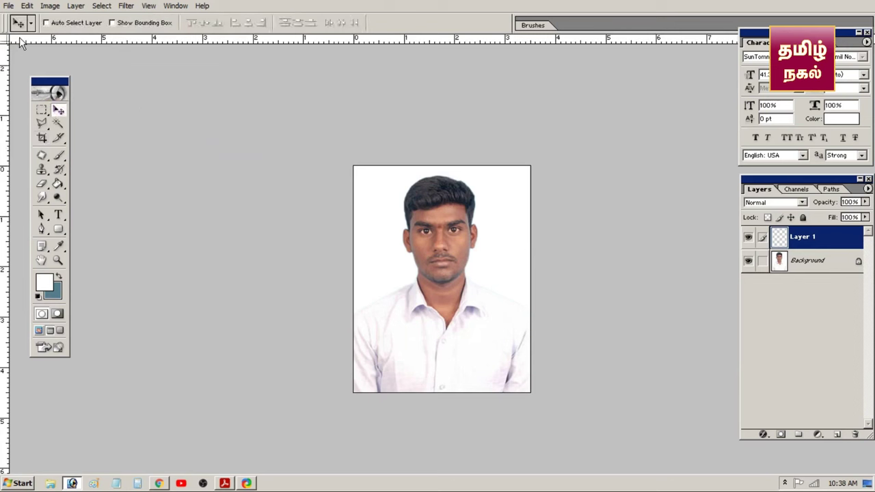
{"action": "left_click_drag", "start_coordinate": [19, 40], "coordinate": [49, 166]}
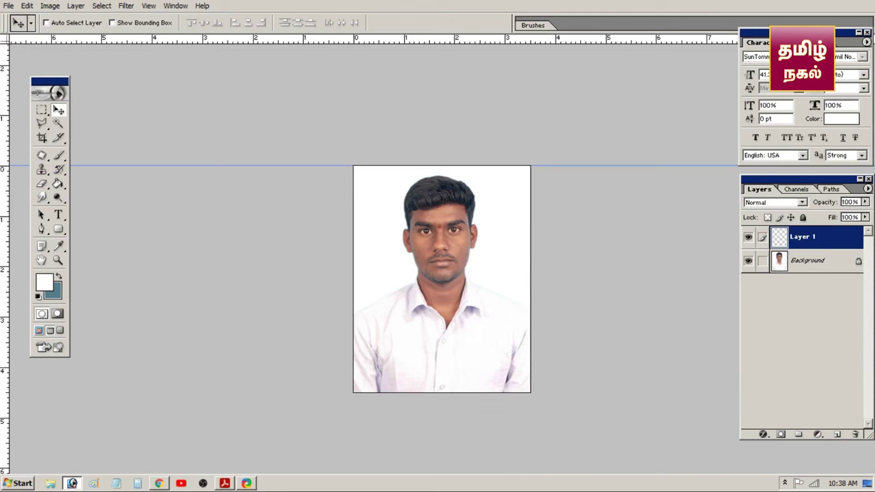
{"action": "left_click_drag", "start_coordinate": [106, 41], "coordinate": [134, 393]}
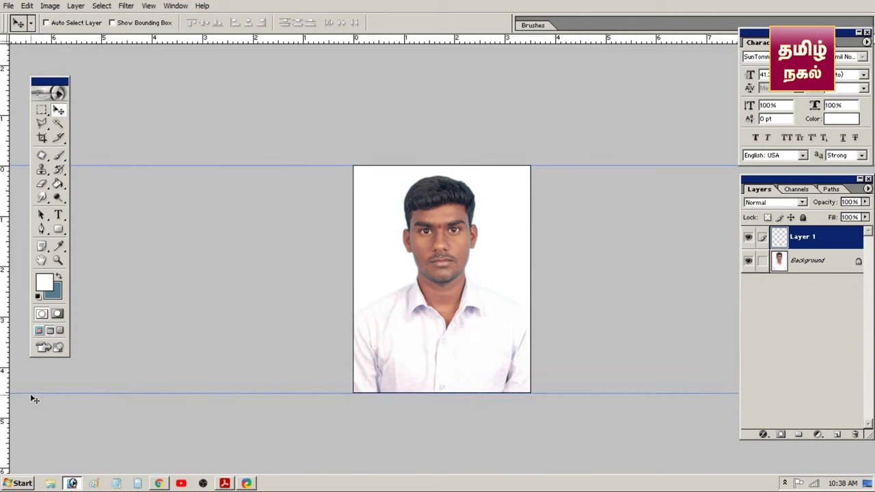
{"action": "left_click_drag", "start_coordinate": [131, 38], "coordinate": [135, 317]}
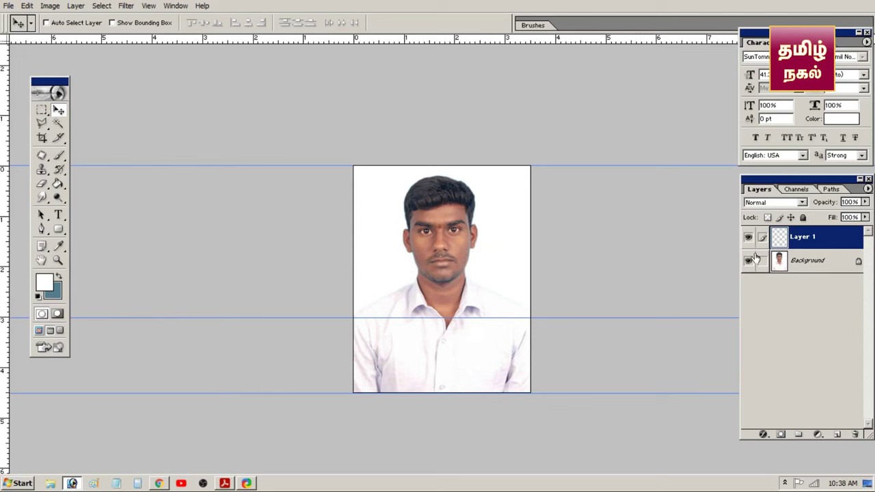
Step: On Layer 1, select a full-width rectangle from the 3 cm guide down to the photo's bottom edge
{"action": "left_click", "coordinate": [828, 267]}
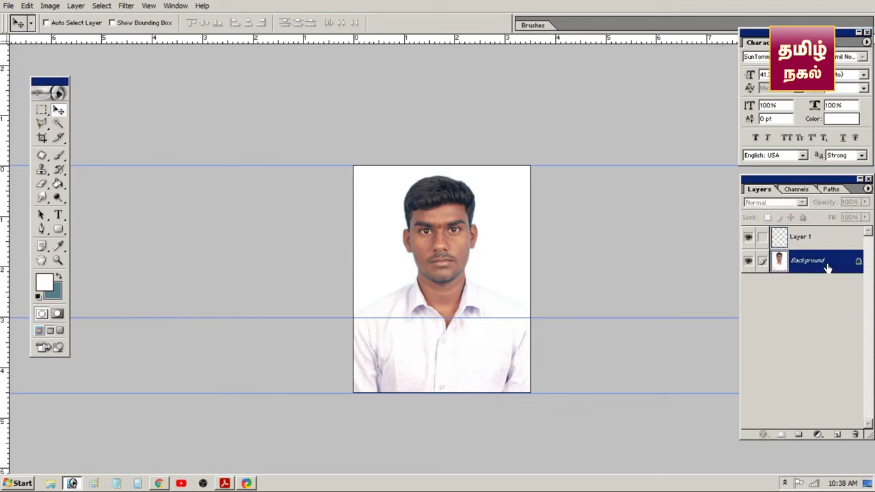
{"action": "left_click", "coordinate": [825, 245]}
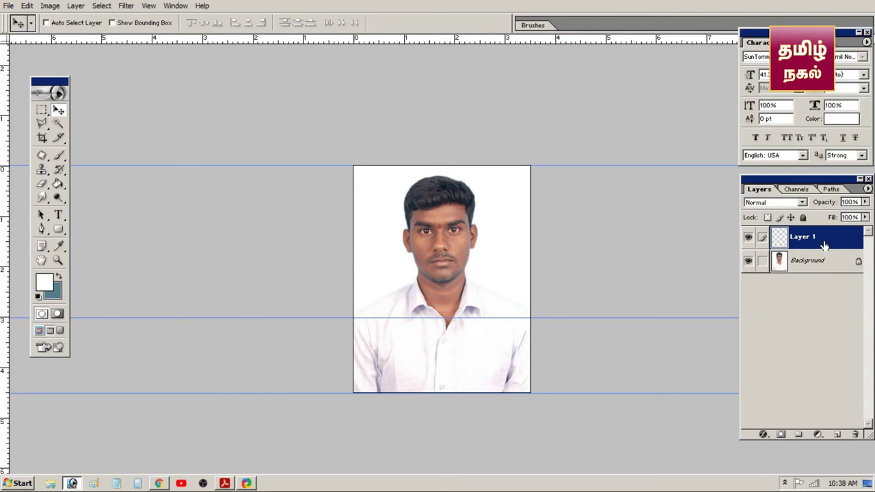
{"action": "left_click", "coordinate": [42, 109]}
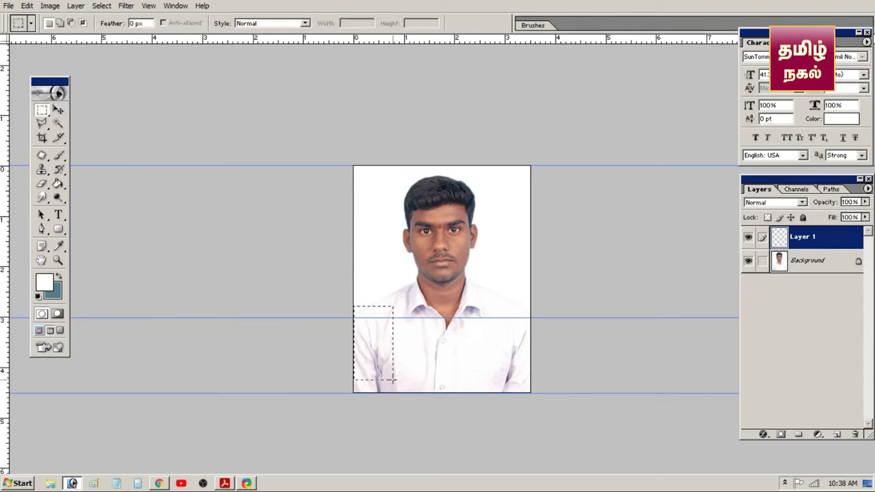
{"action": "left_click_drag", "start_coordinate": [393, 379], "coordinate": [547, 422]}
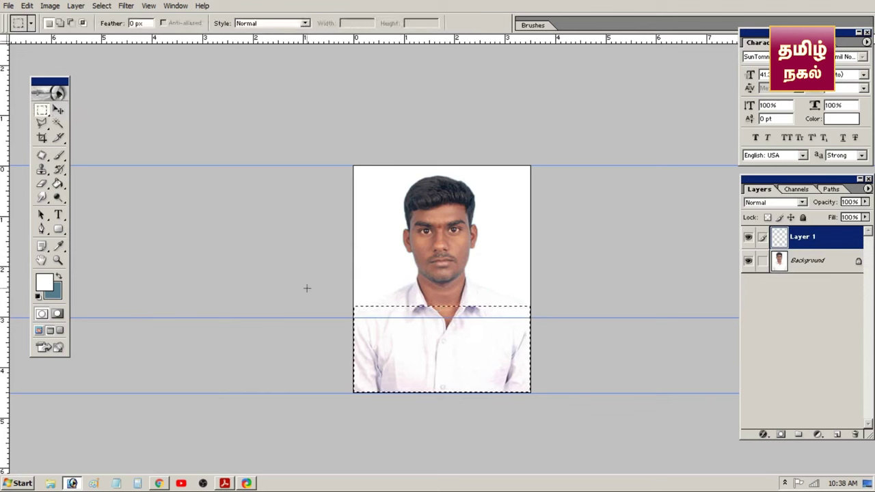
{"action": "left_click_drag", "start_coordinate": [299, 275], "coordinate": [562, 318]}
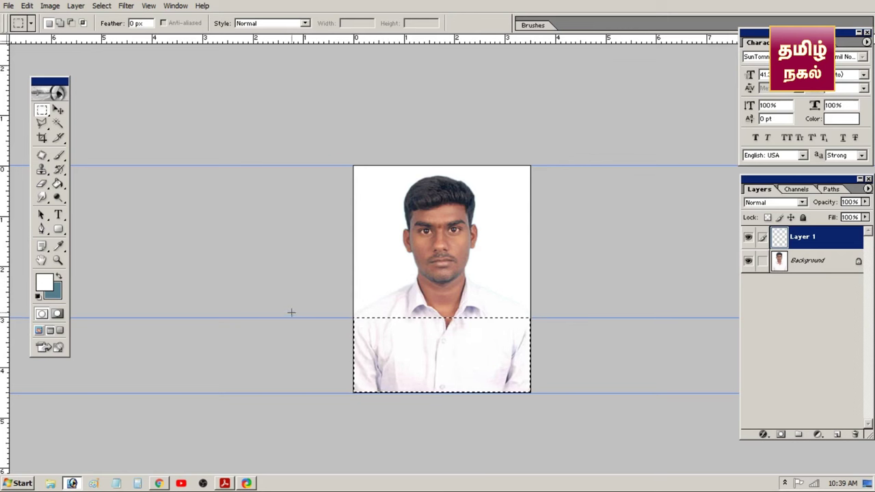
Step: Fill the selected lower band with white using the Paint Bucket and clear the selection
{"action": "left_click", "coordinate": [58, 184]}
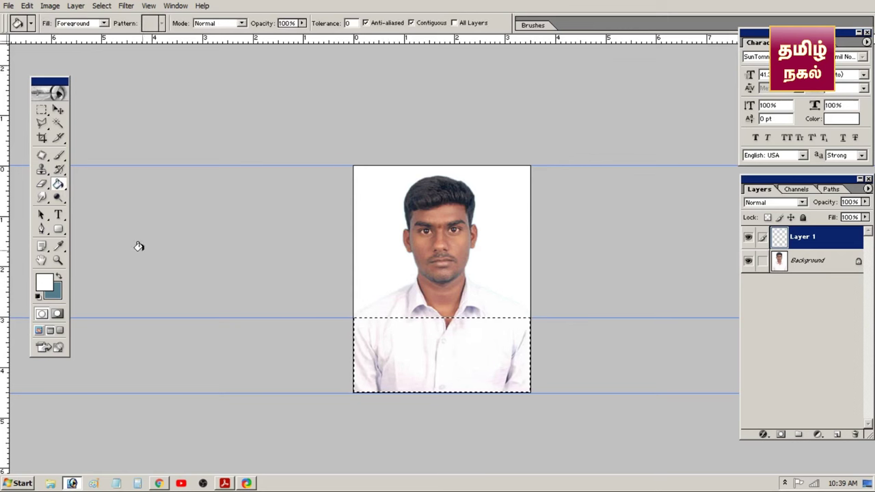
{"action": "left_click", "coordinate": [420, 337]}
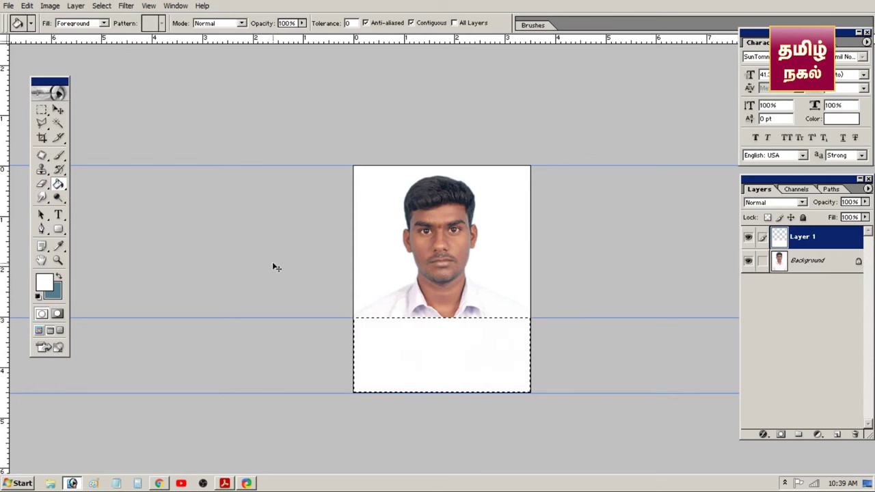
{"action": "key", "text": "v"}
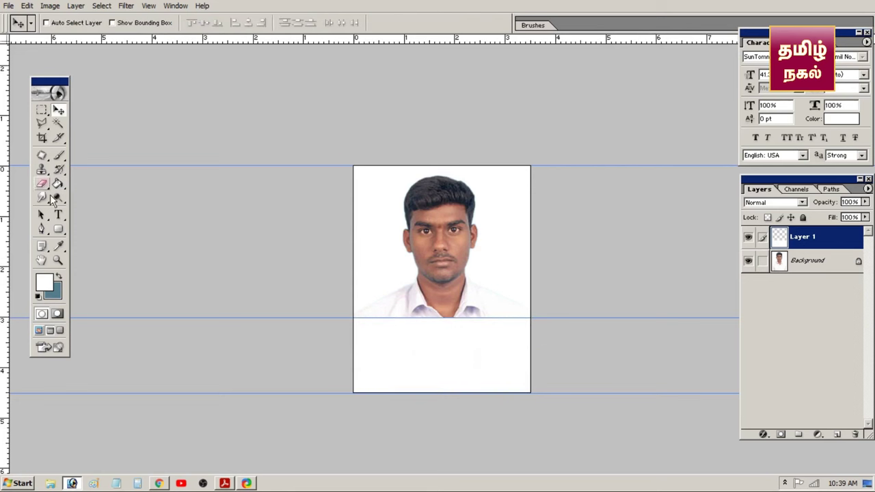
Step: Set the Type tool's font to Arial
{"action": "left_click", "coordinate": [58, 215]}
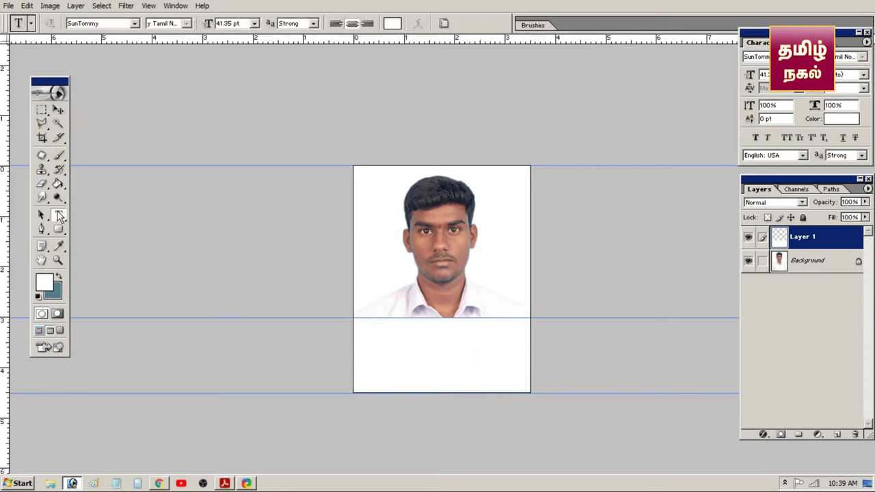
{"action": "left_click", "coordinate": [135, 23]}
{"action": "scroll", "coordinate": [173, 253], "scroll_direction": "down", "scroll_amount": 5}
{"action": "scroll", "coordinate": [172, 253], "scroll_direction": "down", "scroll_amount": 3}
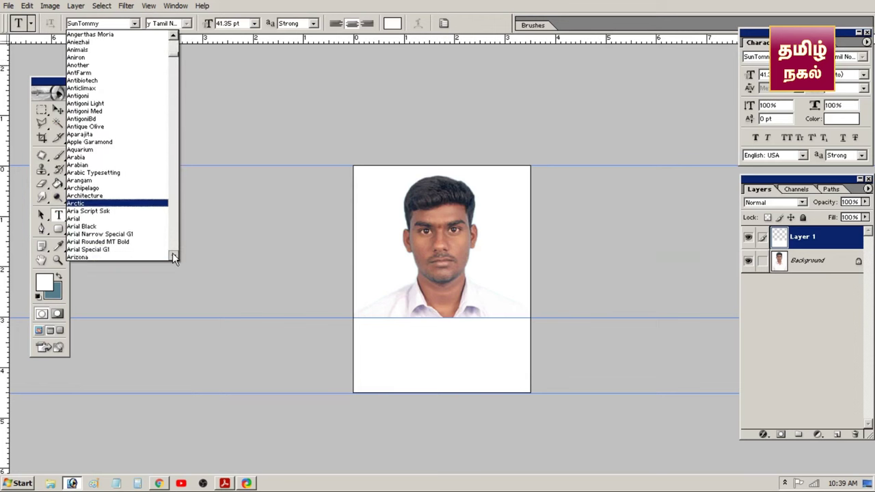
{"action": "left_click", "coordinate": [108, 201]}
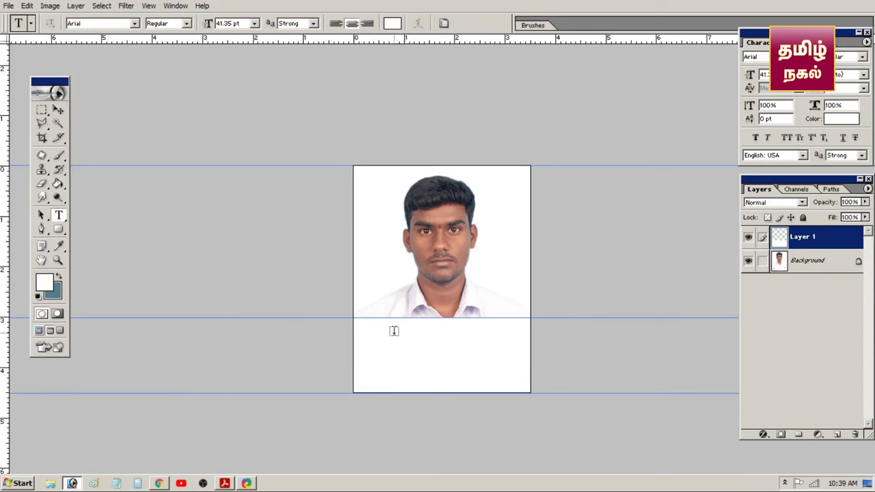
Step: Set the text color to black (000000)
{"action": "left_click", "coordinate": [393, 26]}
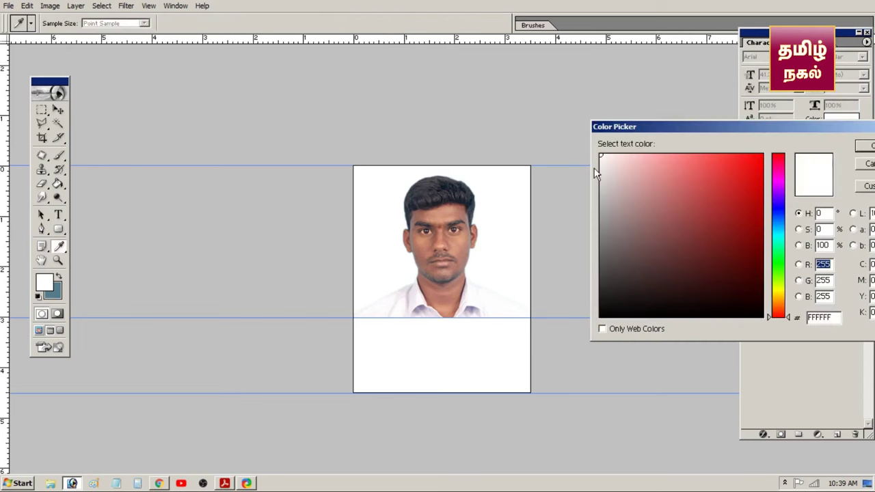
{"action": "left_click", "coordinate": [656, 254]}
{"action": "left_click_drag", "start_coordinate": [656, 254], "coordinate": [773, 325]}
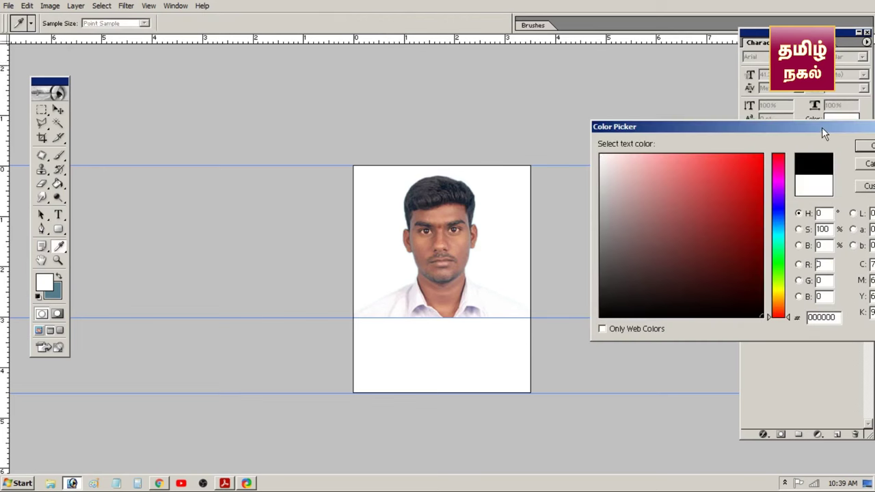
{"action": "left_click_drag", "start_coordinate": [822, 128], "coordinate": [724, 127]}
{"action": "left_click", "coordinate": [785, 147]}
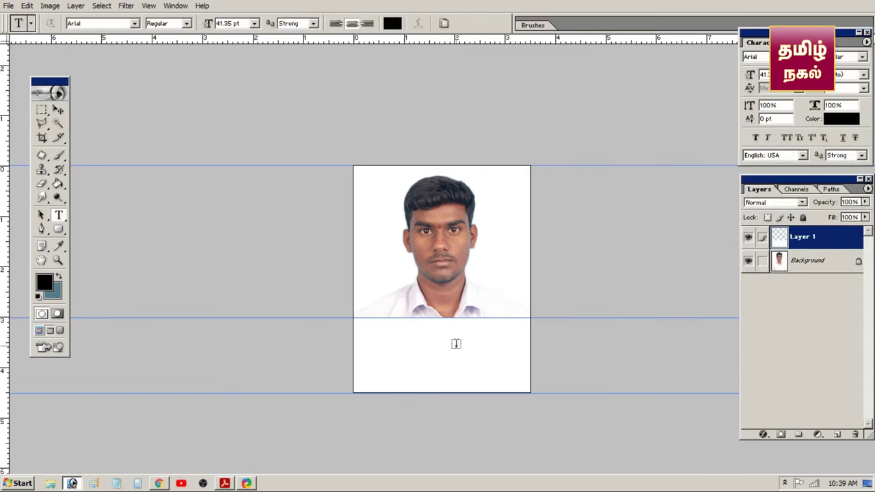
Step: Add the text "A. YOUR NAME" at 8 pt in the white band just below the 3 cm guide
{"action": "left_click", "coordinate": [408, 340]}
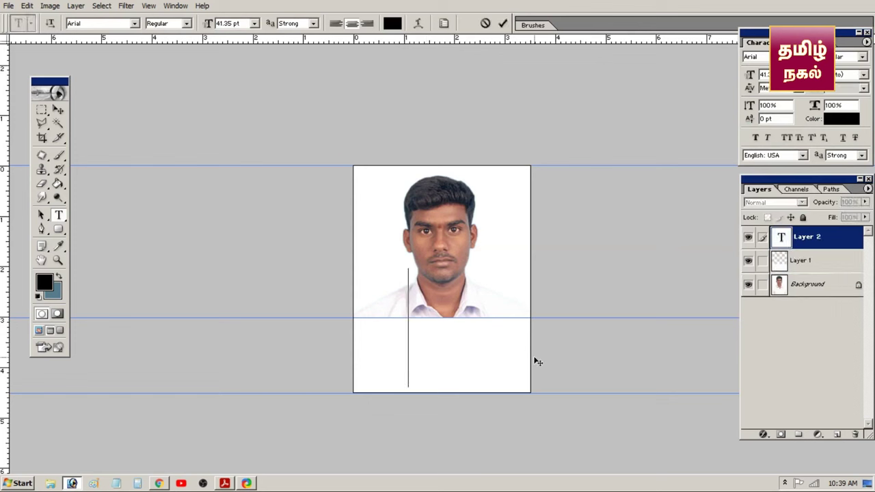
{"action": "left_click", "coordinate": [253, 24]}
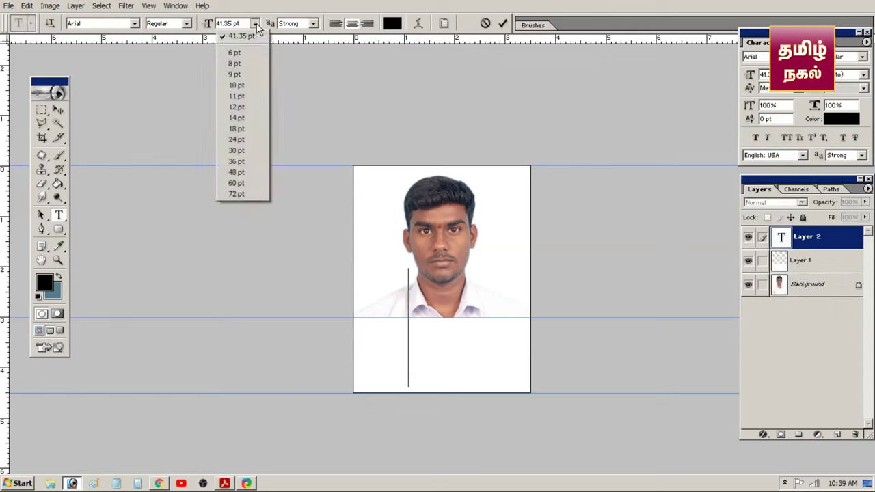
{"action": "left_click", "coordinate": [255, 63]}
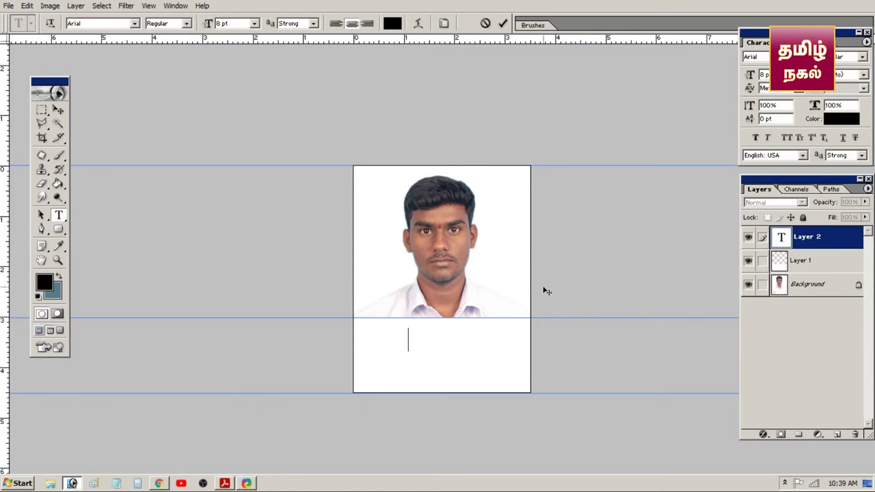
{"action": "type", "text": "A. YOURNAME"}
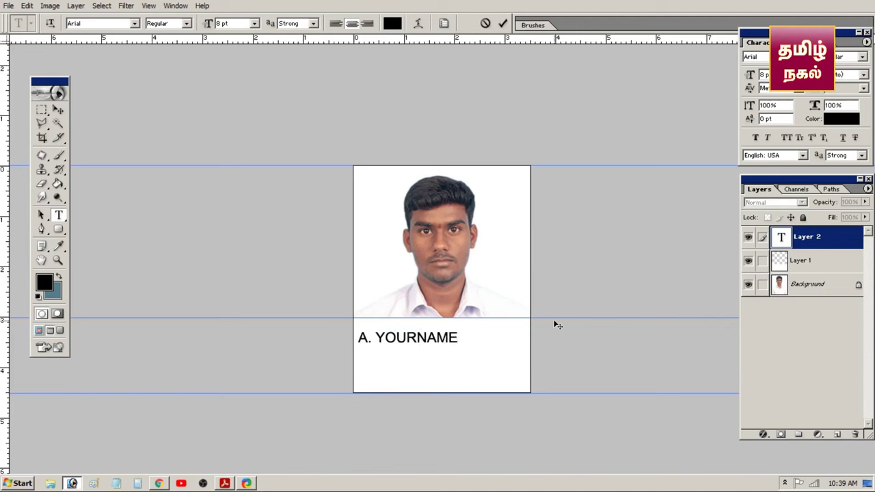
{"action": "key", "text": "Left"}
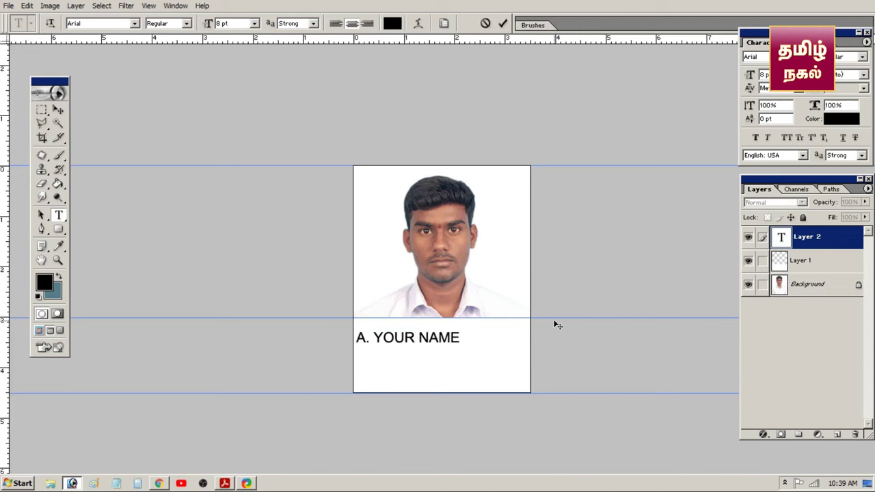
{"action": "left_click", "coordinate": [499, 23]}
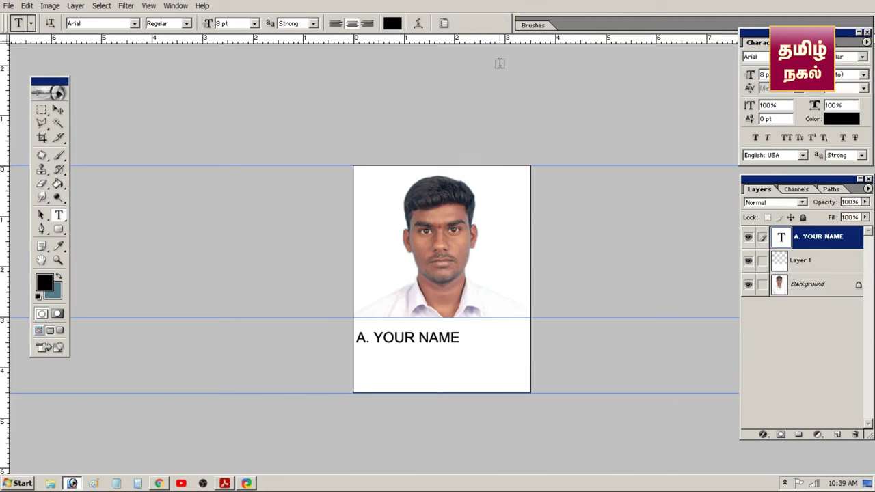
Step: Move the name text sideways to center it under the portrait
{"action": "left_click", "coordinate": [59, 110]}
{"action": "left_click_drag", "start_coordinate": [420, 340], "coordinate": [441, 339]}
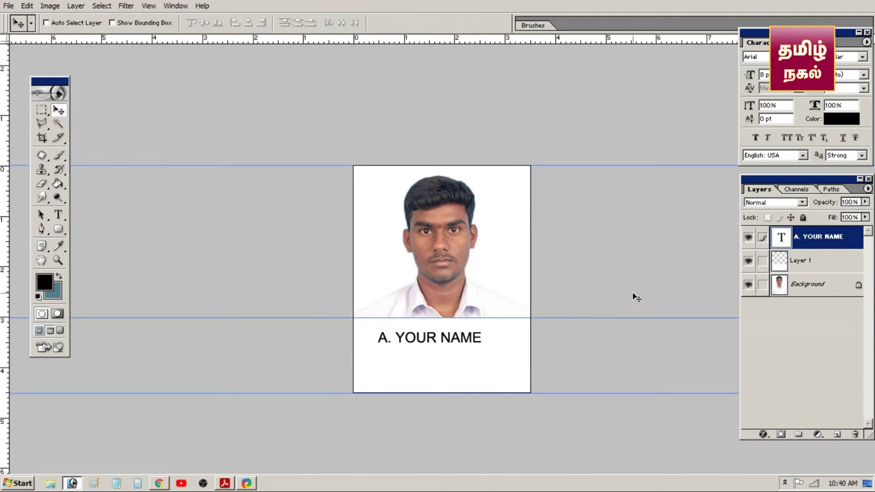
{"action": "left_click_drag", "start_coordinate": [465, 340], "coordinate": [469, 339]}
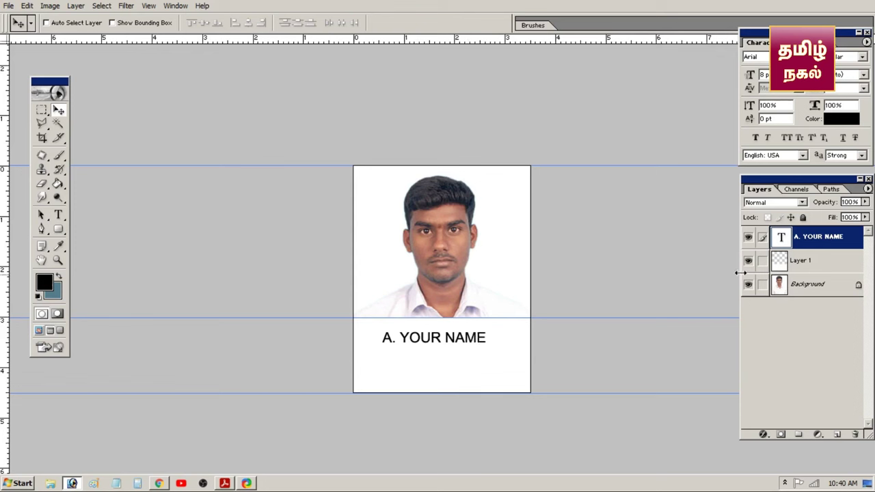
Step: Duplicate the A. YOUR NAME text layer and move the copy below the original, near the 4 cm mark
{"action": "right_click", "coordinate": [821, 236]}
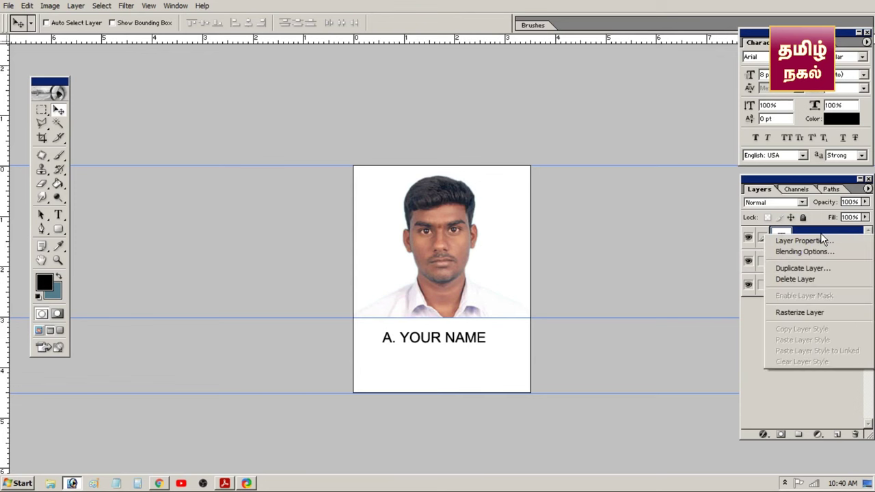
{"action": "left_click", "coordinate": [819, 270]}
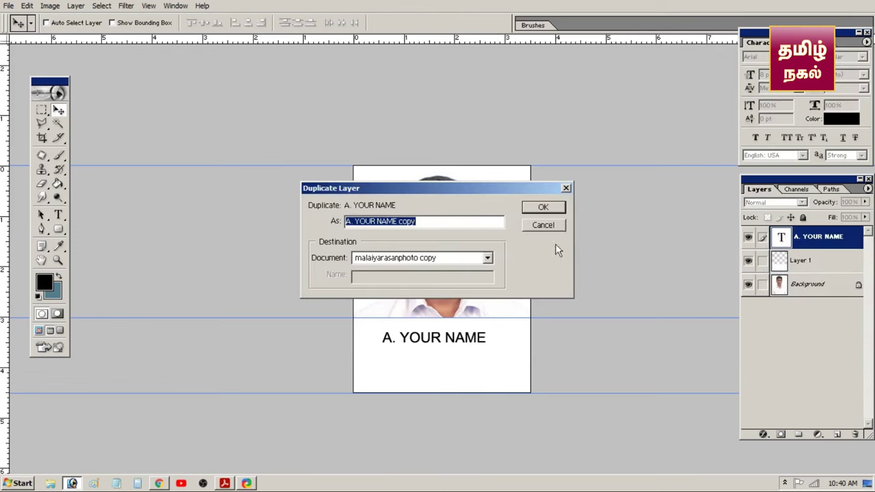
{"action": "left_click", "coordinate": [534, 208]}
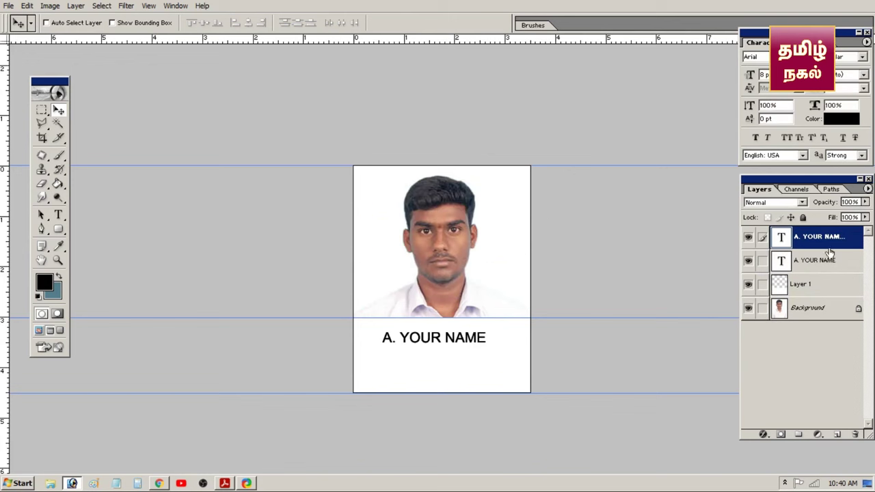
{"action": "left_click_drag", "start_coordinate": [455, 336], "coordinate": [460, 370]}
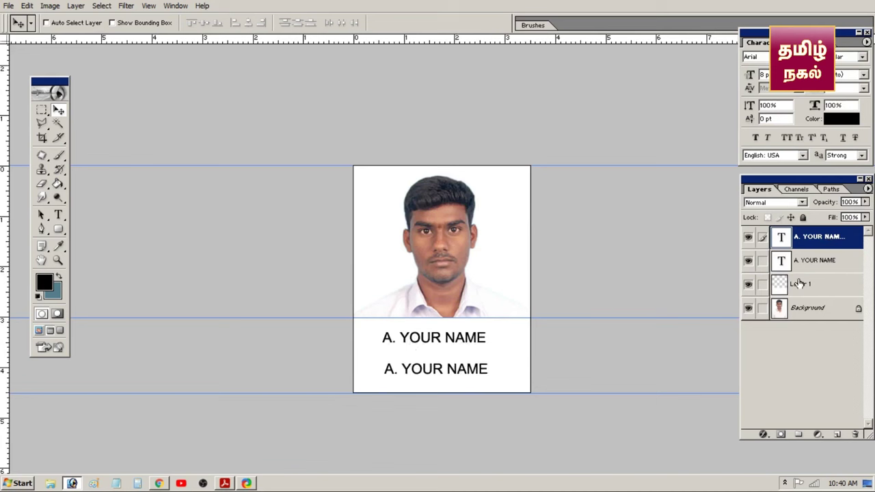
Step: Make the upper A. YOUR NAME text bold at 10 pt and shift it slightly to center it under the portrait
{"action": "left_click", "coordinate": [819, 262]}
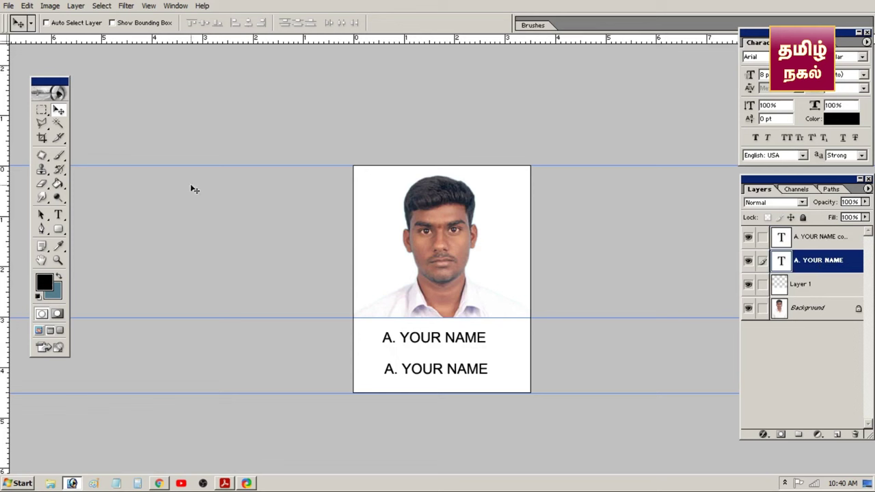
{"action": "left_click", "coordinate": [59, 215]}
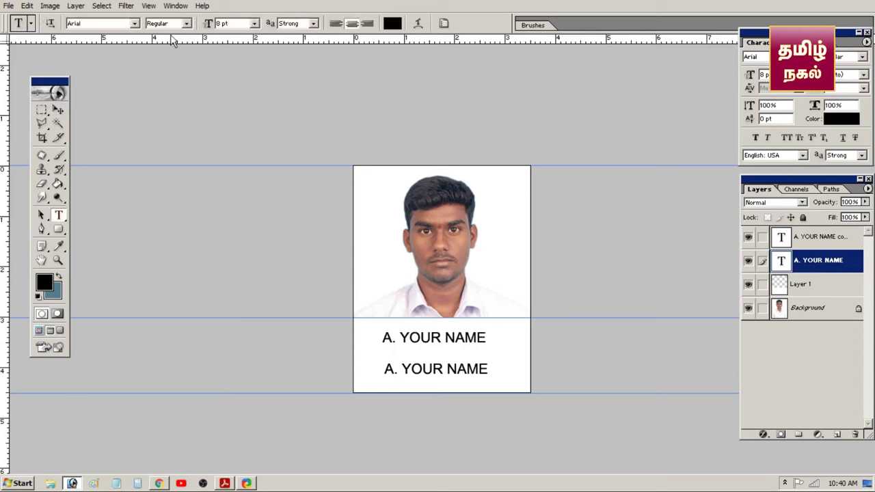
{"action": "left_click", "coordinate": [186, 25]}
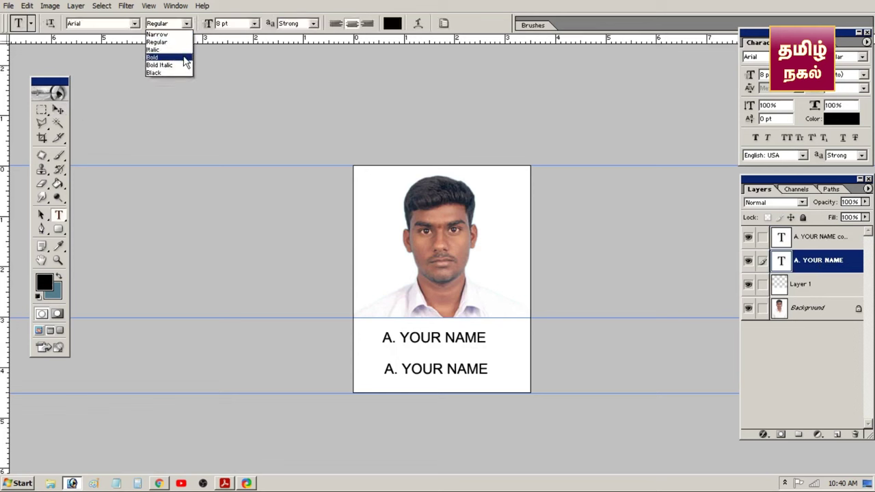
{"action": "left_click", "coordinate": [186, 58]}
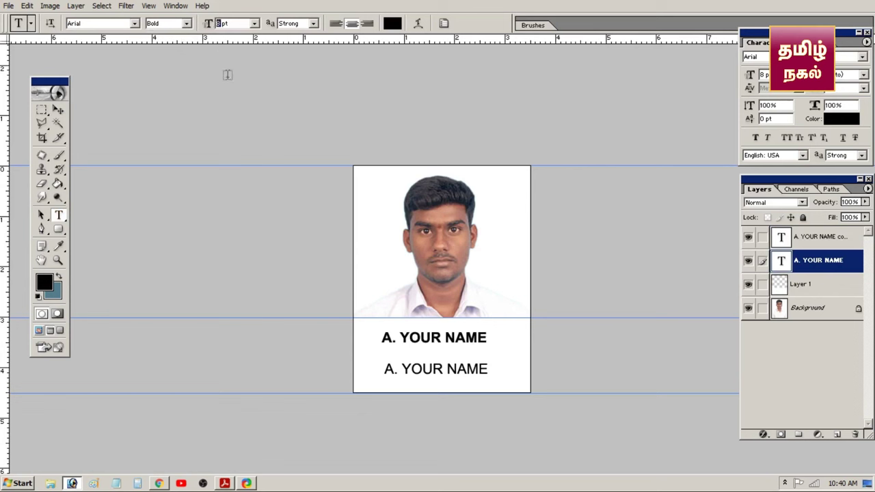
{"action": "type", "text": "15"}
{"action": "key", "text": "Return"}
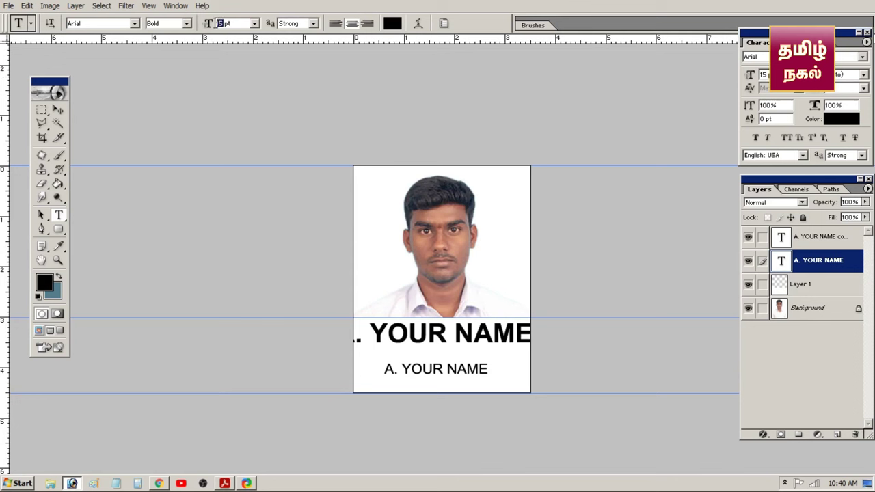
{"action": "type", "text": "10"}
{"action": "key", "text": "Return"}
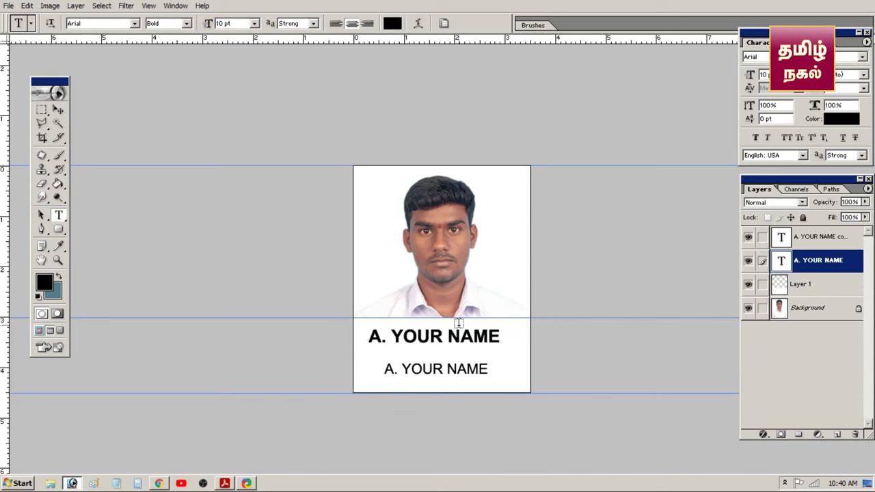
{"action": "left_click", "coordinate": [58, 110]}
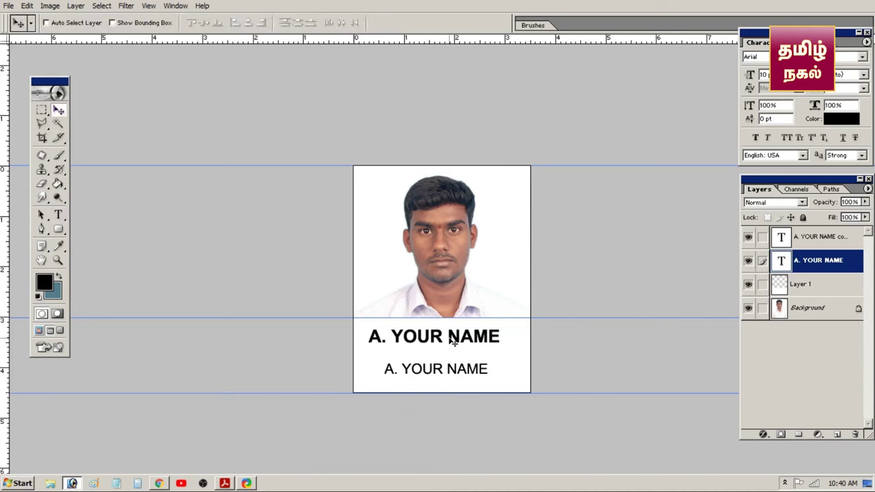
{"action": "left_click_drag", "start_coordinate": [449, 336], "coordinate": [453, 340]}
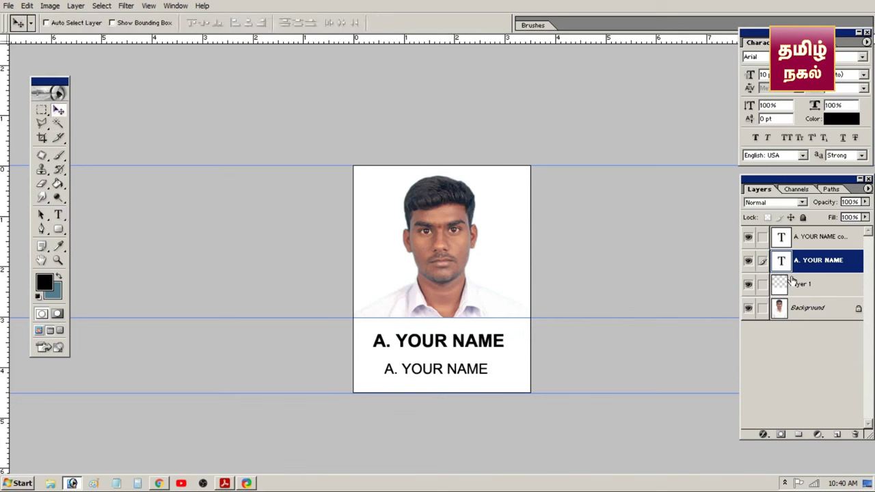
Step: Make the lower copy of the name text bold at 10 pt
{"action": "left_click", "coordinate": [813, 245]}
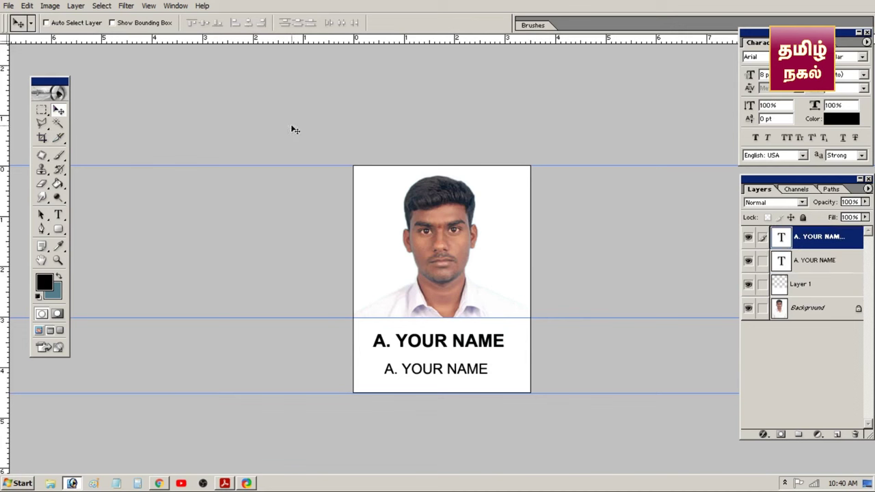
{"action": "left_click", "coordinate": [63, 215]}
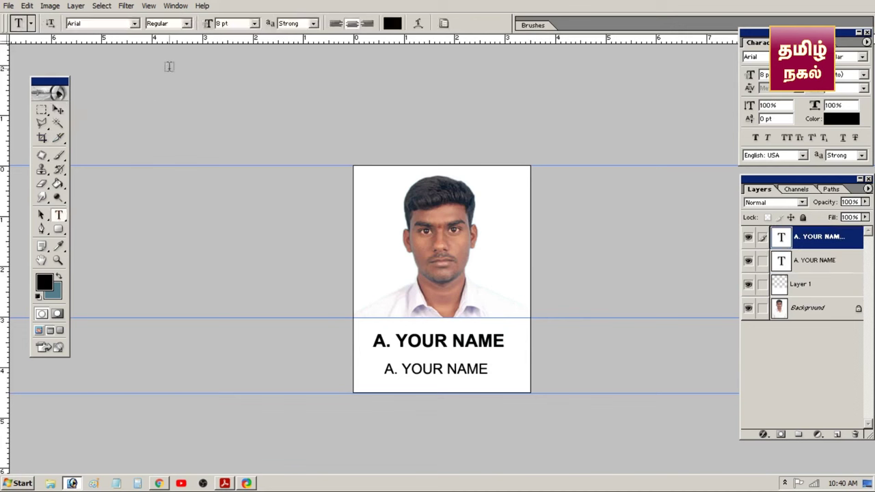
{"action": "left_click", "coordinate": [186, 24]}
{"action": "left_click", "coordinate": [180, 53]}
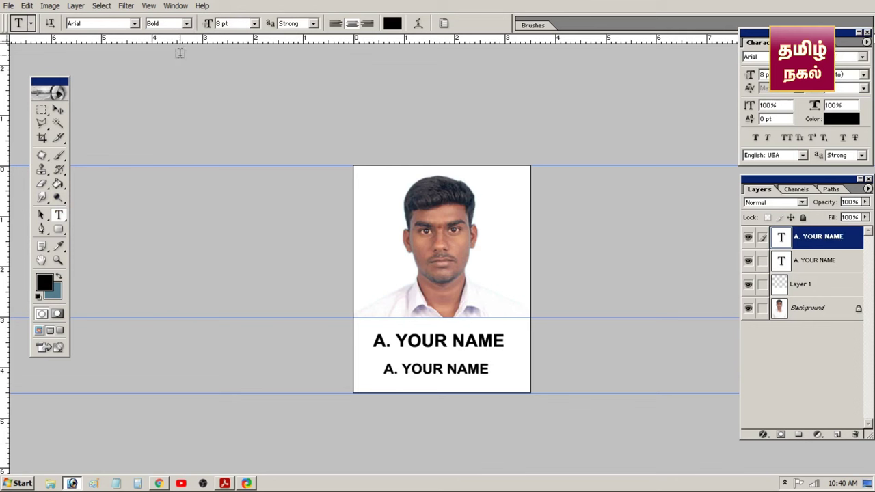
{"action": "double_click", "coordinate": [218, 23]}
{"action": "type", "text": "10"}
{"action": "key", "text": "Return"}
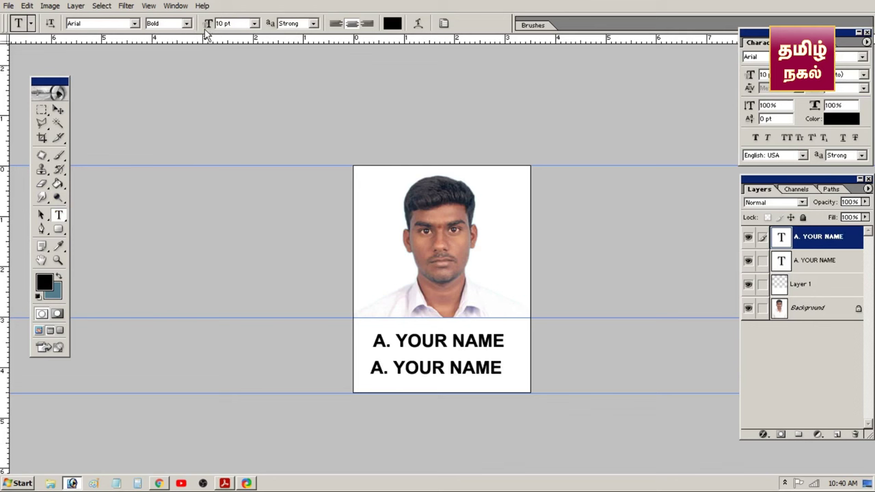
Step: Replace the lower copy's text with the photo date 30.03.2022
{"action": "left_click", "coordinate": [441, 365]}
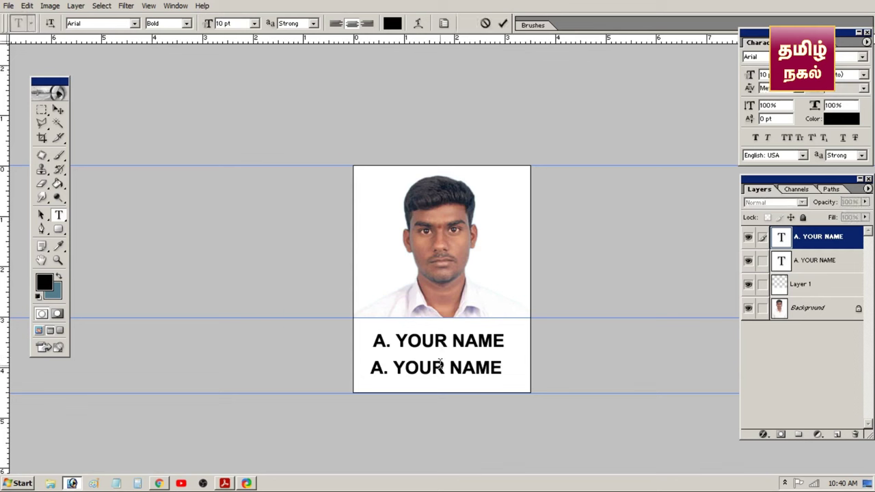
{"action": "key", "text": "ctrl+a"}
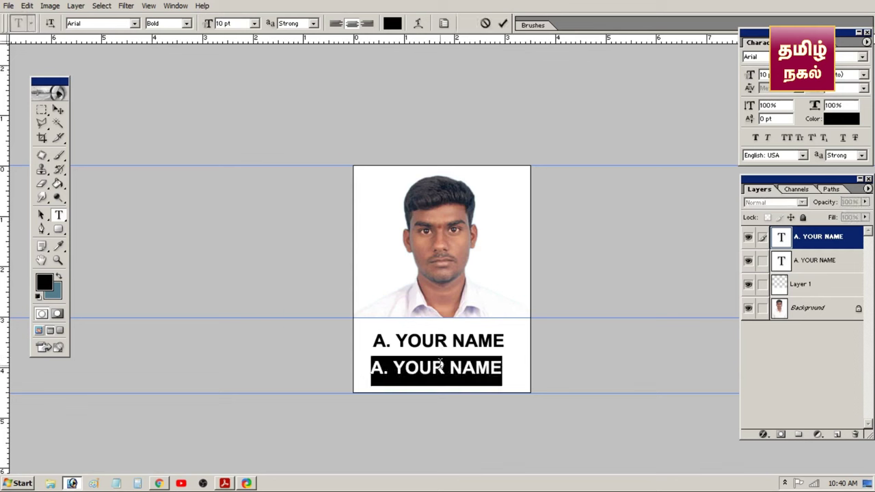
{"action": "type", "text": "30.03"}
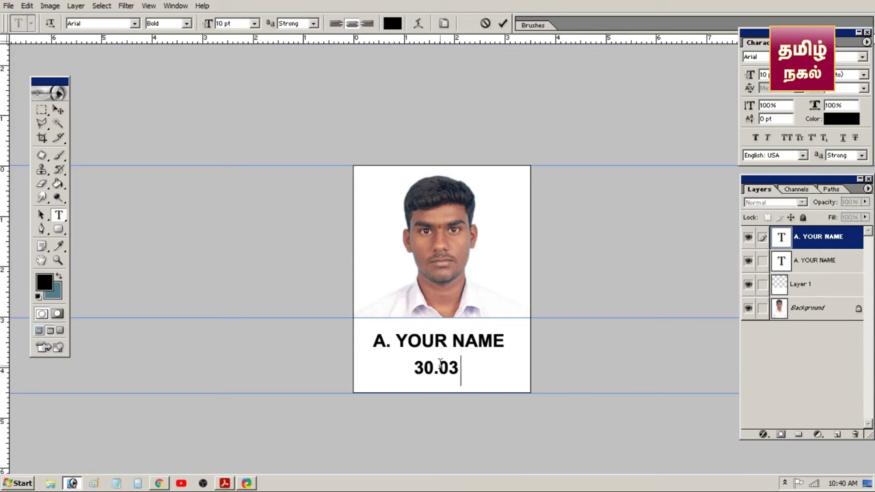
{"action": "type", "text": ".2022"}
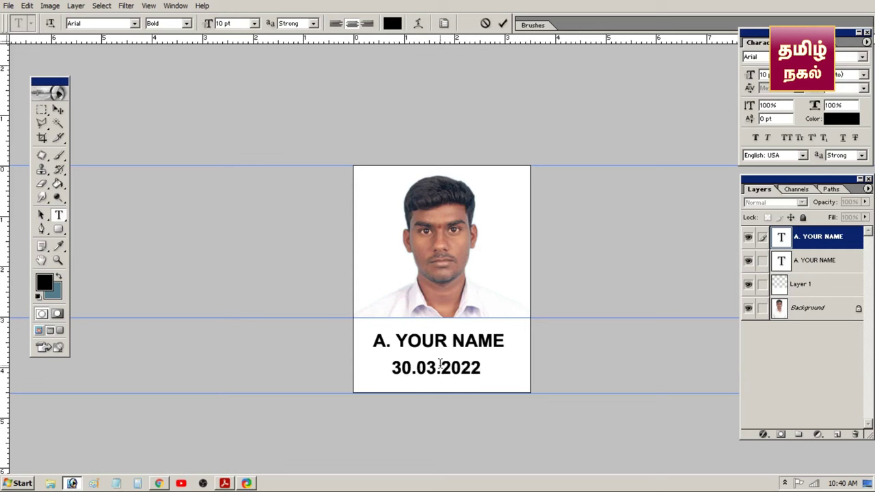
{"action": "left_click", "coordinate": [503, 23]}
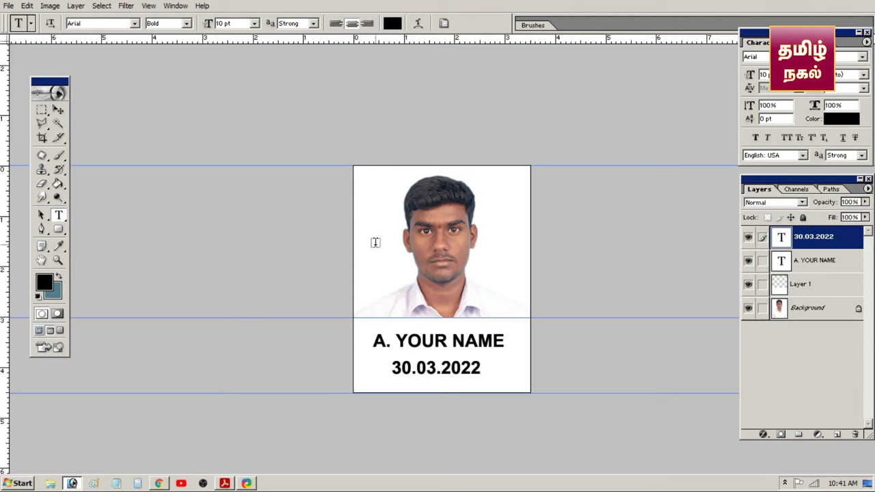
Step: Scale up the A. YOUR NAME text so it nearly spans the width of the white band
{"action": "left_click", "coordinate": [58, 109]}
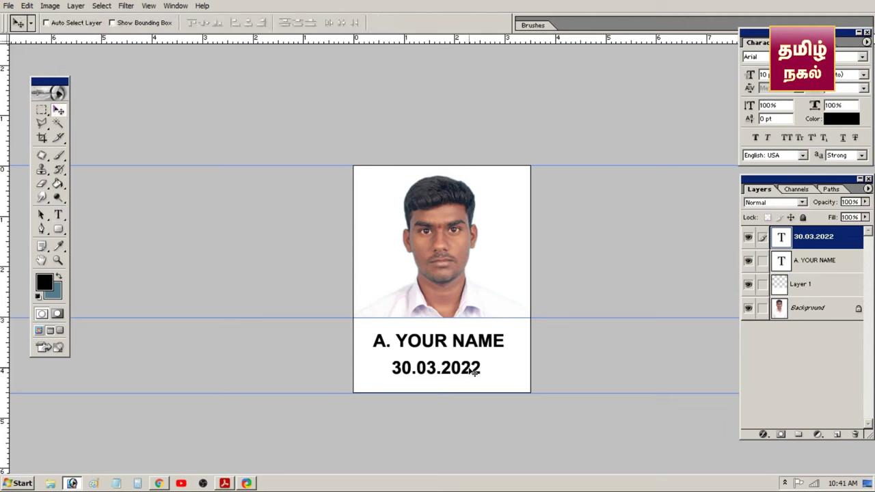
{"action": "left_click", "coordinate": [810, 264]}
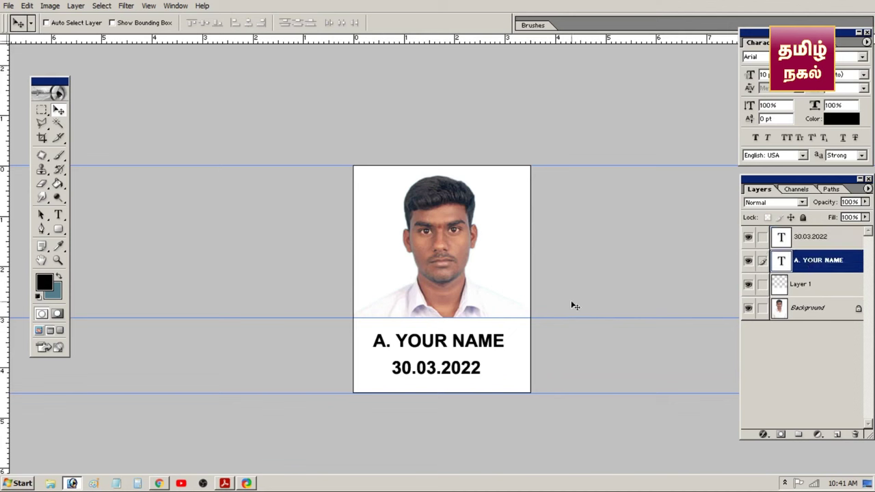
{"action": "key", "text": "ctrl+t"}
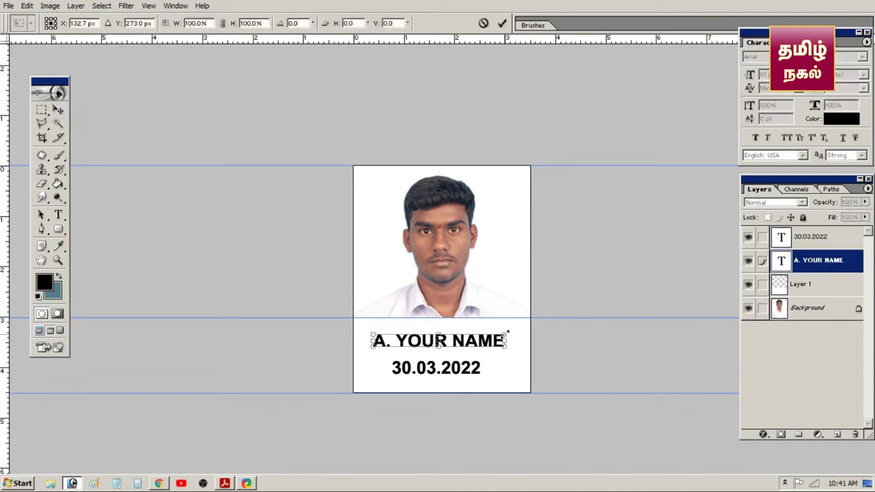
{"action": "left_click_drag", "start_coordinate": [506, 335], "coordinate": [516, 333]}
{"action": "key", "text": "Return"}
Step: Enlarge the 30.03.2022 date text to nearly the width of the name above it
{"action": "left_click", "coordinate": [808, 239]}
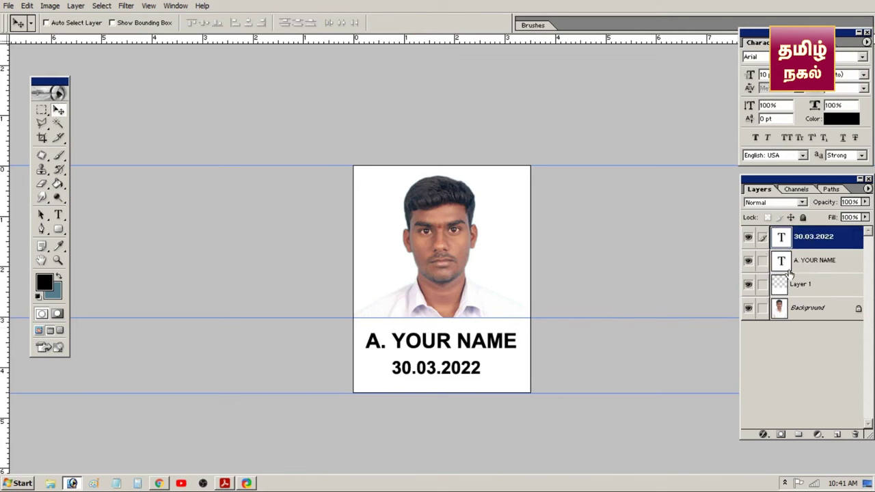
{"action": "key", "text": "ctrl+t"}
{"action": "left_click_drag", "start_coordinate": [482, 361], "coordinate": [499, 340]}
{"action": "key", "text": "Return"}
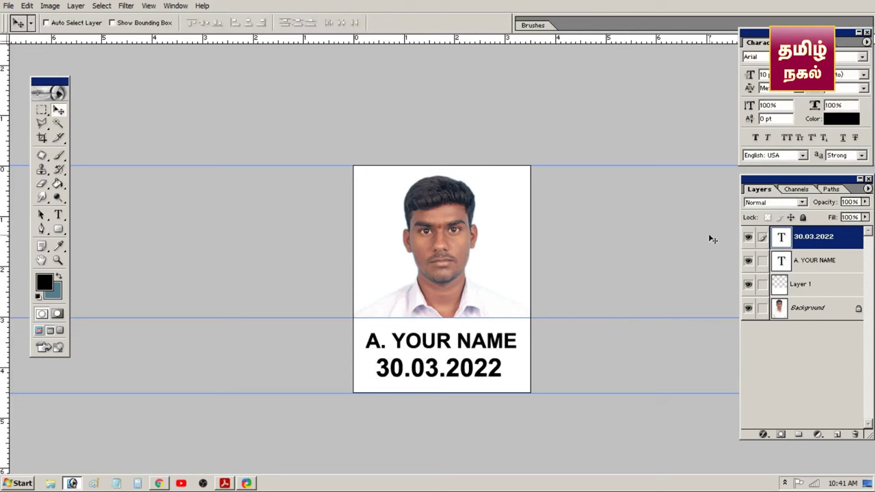
Step: Scale the portrait on the Background layer to about 122% and move it down so the head fills the area above the 3 cm guide
{"action": "left_click", "coordinate": [814, 312]}
{"action": "key", "text": "Tab"}
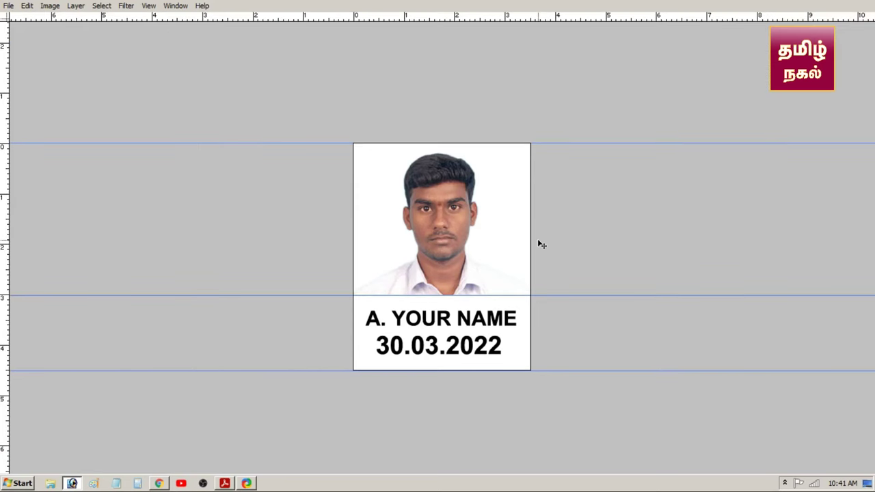
{"action": "key", "text": "Tab"}
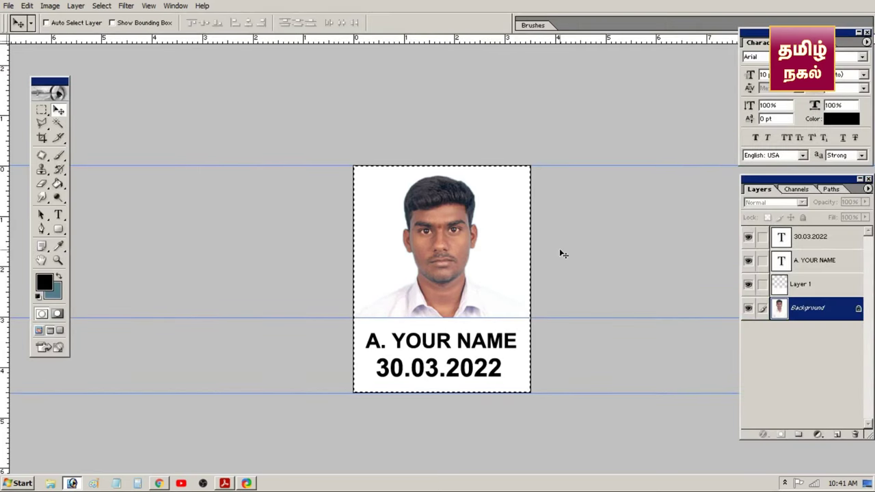
{"action": "key", "text": "ctrl+t"}
{"action": "left_click_drag", "start_coordinate": [533, 164], "coordinate": [549, 143]}
{"action": "left_click_drag", "start_coordinate": [515, 211], "coordinate": [515, 228]}
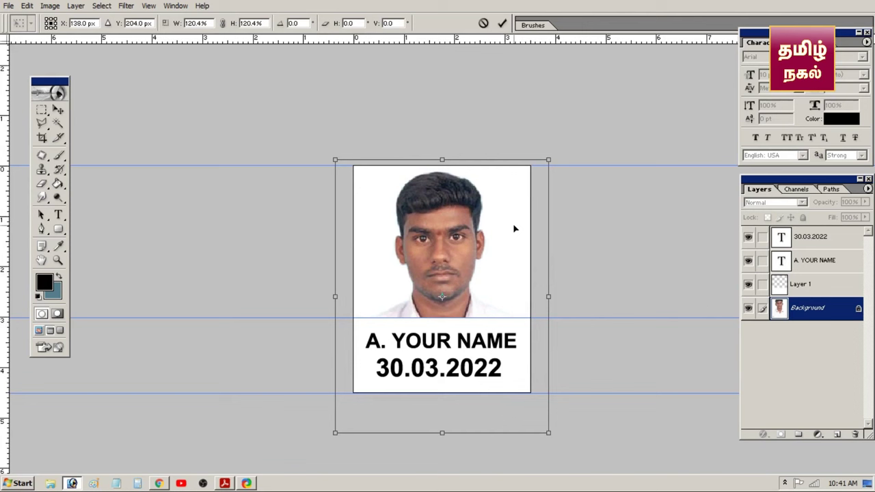
{"action": "left_click_drag", "start_coordinate": [550, 159], "coordinate": [554, 158]}
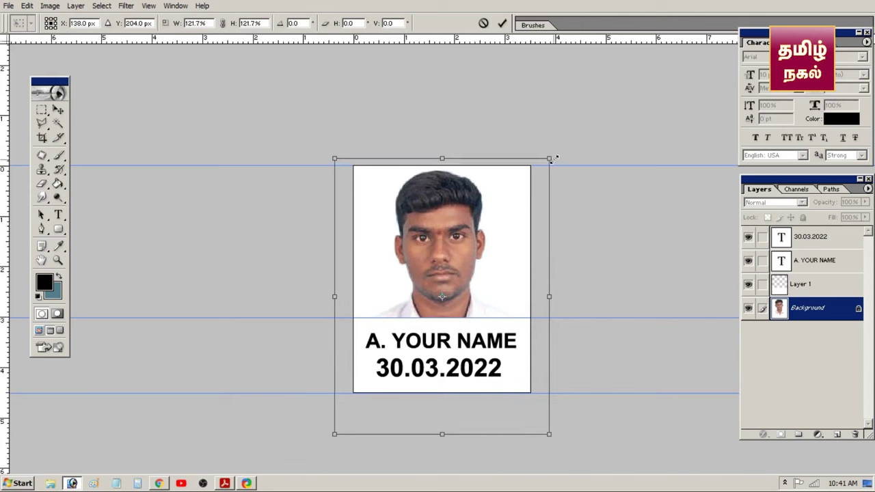
{"action": "key", "text": "Down"}
{"action": "key", "text": "Return"}
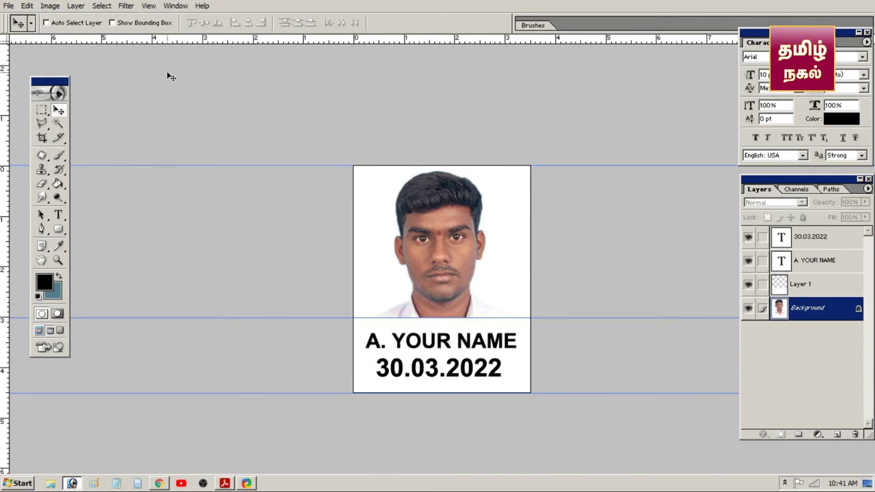
Step: Merge all visible layers into the Background
{"action": "left_click", "coordinate": [76, 6]}
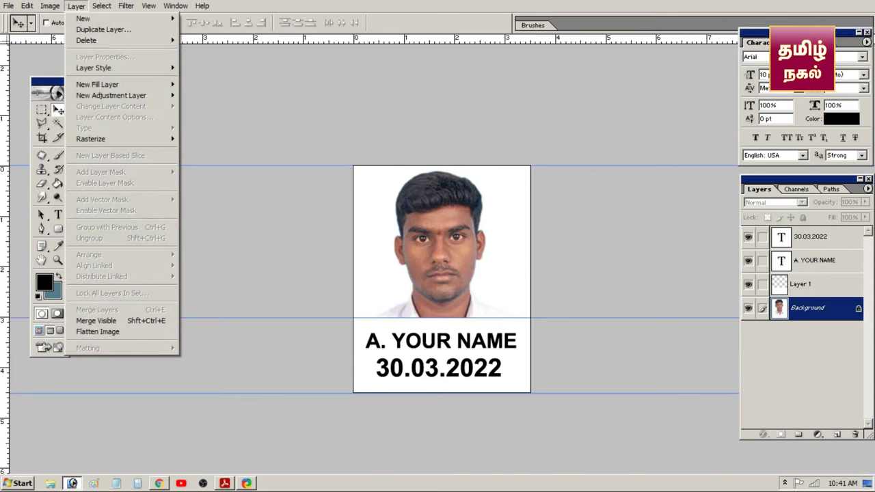
{"action": "left_click", "coordinate": [138, 324]}
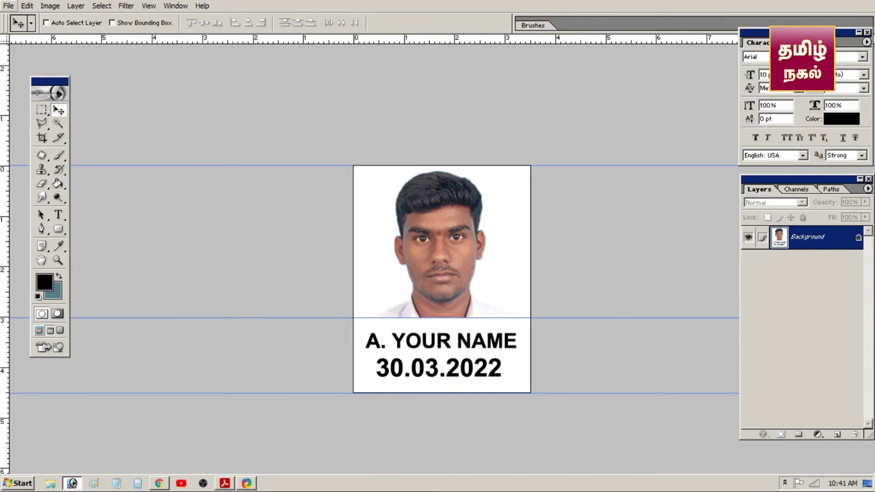
Step: Save the image to the Desktop as a JPEG named Photograph with Maximum quality 12 and Baseline ("Standard") format
{"action": "left_click", "coordinate": [9, 6]}
{"action": "left_click", "coordinate": [34, 89]}
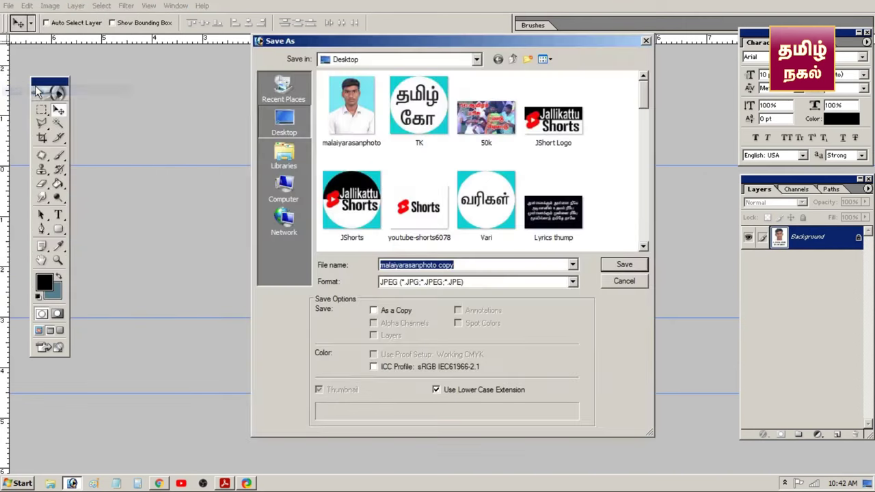
{"action": "left_click", "coordinate": [283, 134]}
{"action": "left_click", "coordinate": [544, 59]}
{"action": "left_click", "coordinate": [550, 117]}
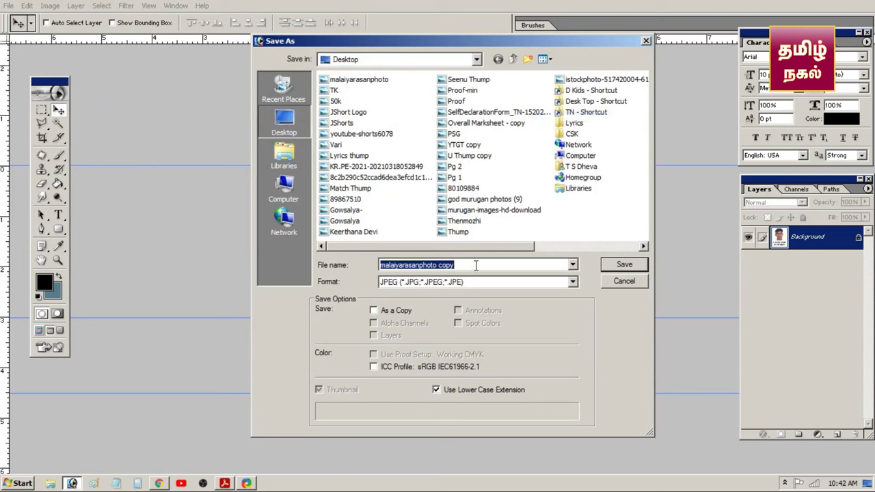
{"action": "type", "text": "p"}
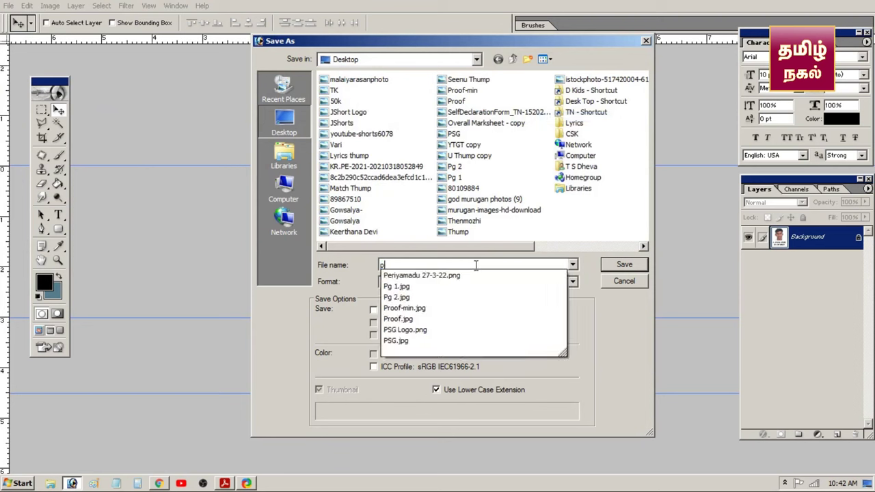
{"action": "key", "text": "BackSpace"}
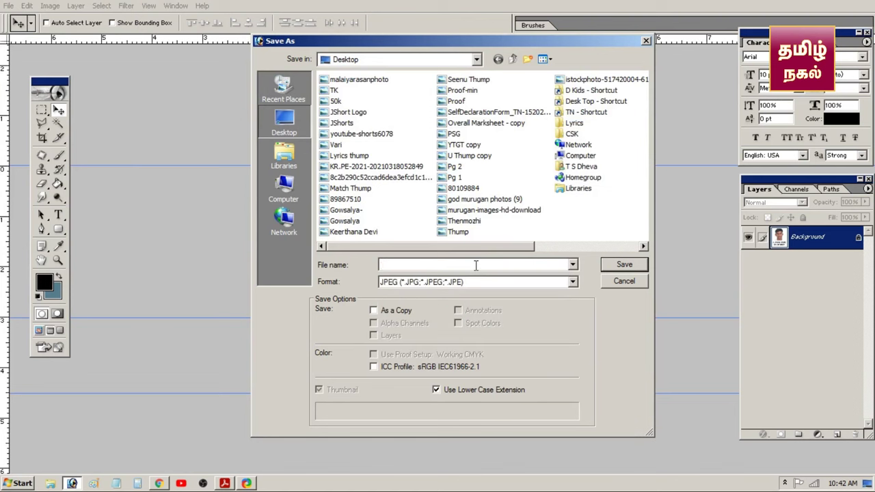
{"action": "type", "text": "Photograph"}
{"action": "left_click", "coordinate": [622, 266]}
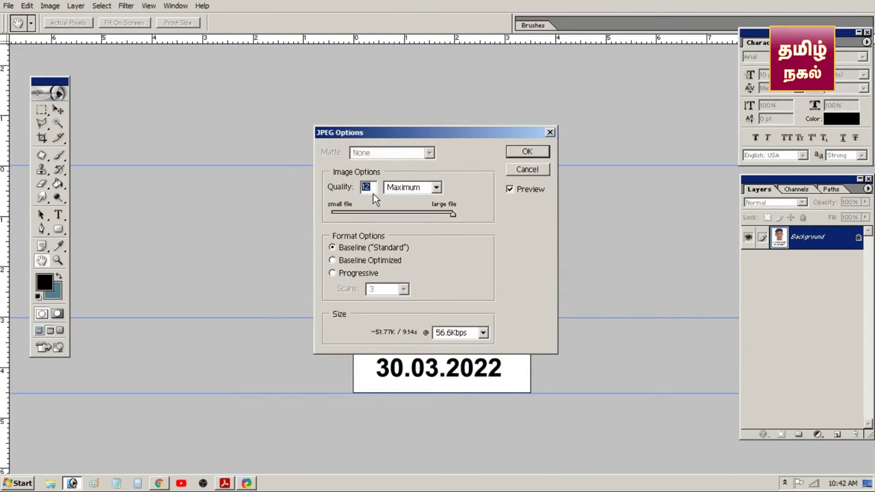
{"action": "left_click", "coordinate": [527, 153]}
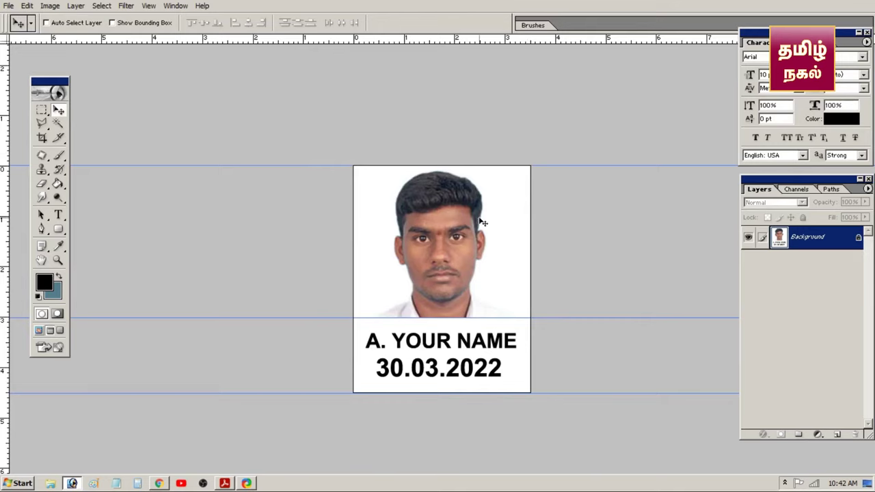
Step: Return to the standard window view and check the saved Photograph file's preview and file size on the Desktop
{"action": "key", "text": "f"}
{"action": "key", "text": "f"}
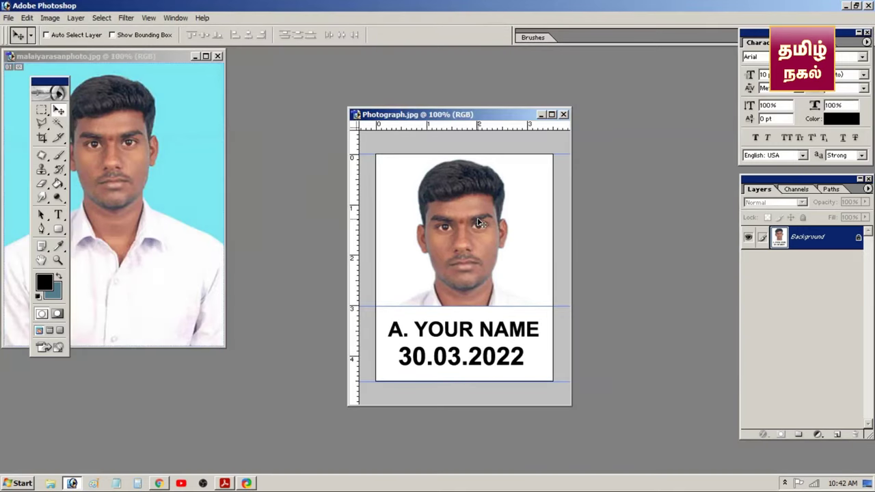
{"action": "double_click", "coordinate": [284, 190]}
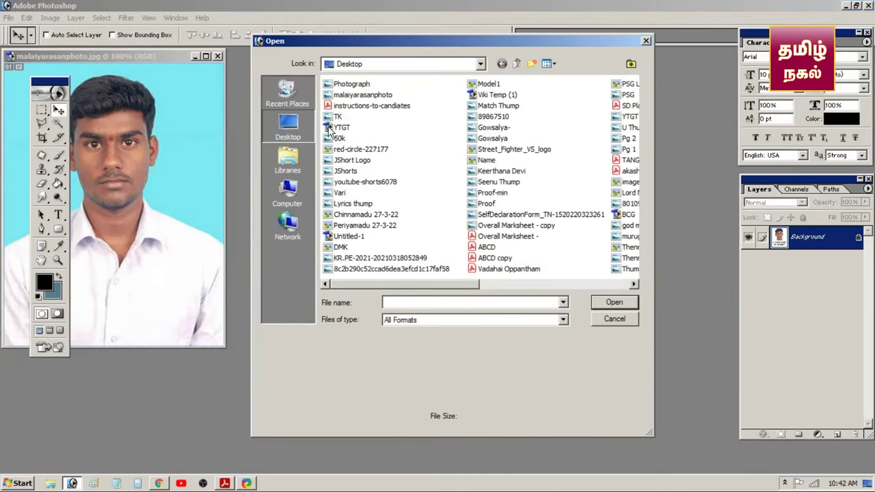
{"action": "left_click", "coordinate": [349, 86]}
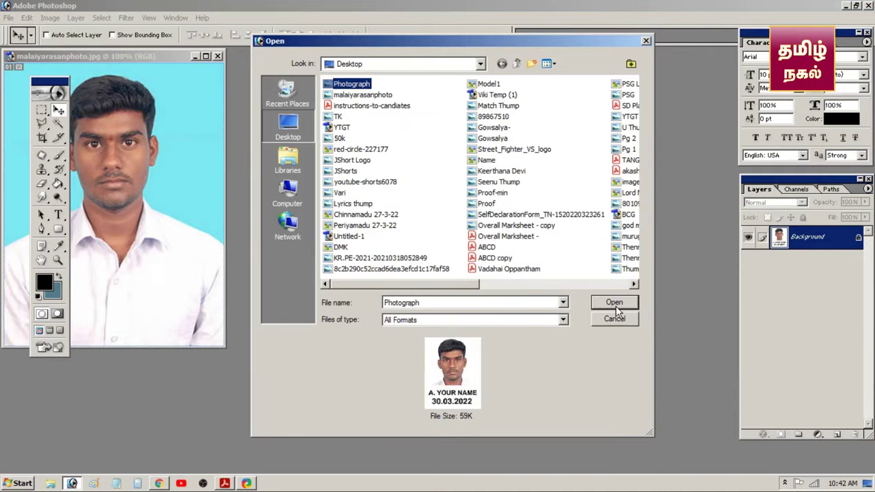
{"action": "left_click", "coordinate": [614, 303]}
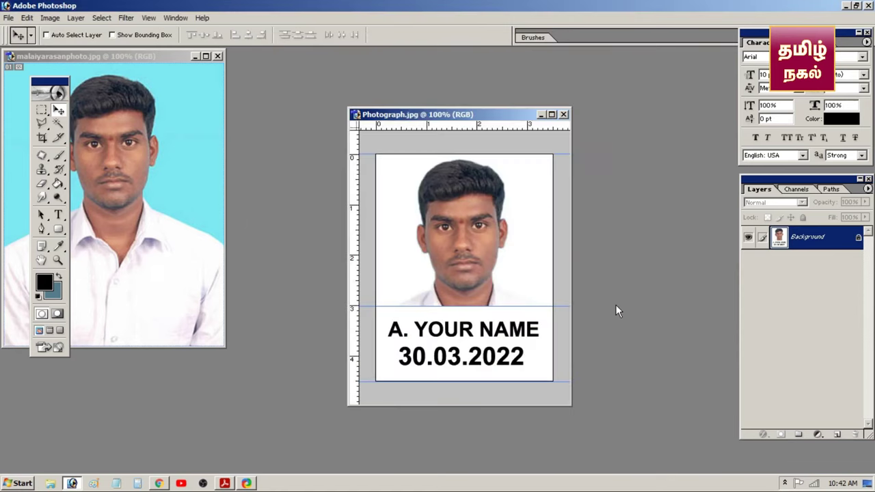
Step: Check the pixel dimensions, document size and resolution of Photograph.jpg without changing them
{"action": "right_click", "coordinate": [446, 118]}
{"action": "left_click", "coordinate": [454, 132]}
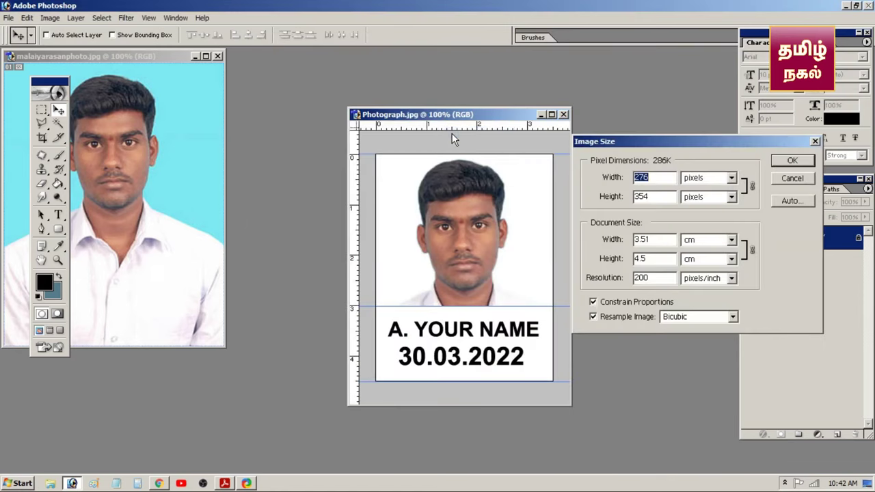
{"action": "left_click", "coordinate": [803, 178]}
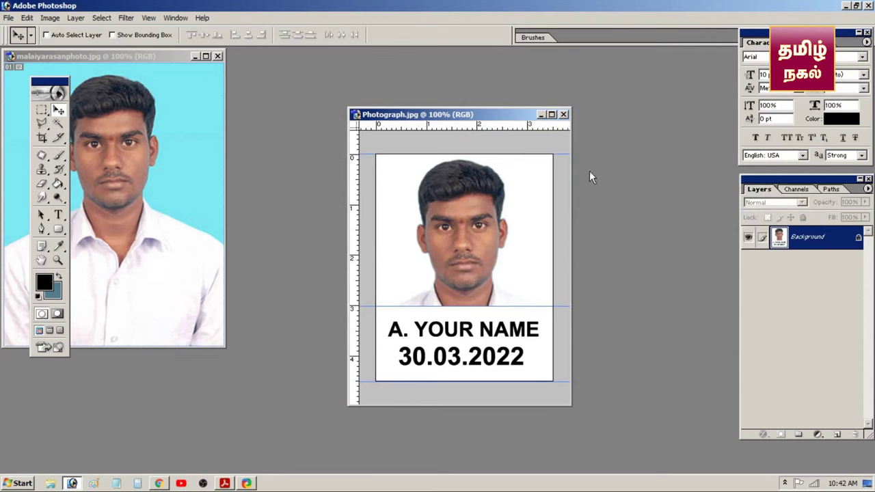
{"action": "left_click_drag", "start_coordinate": [497, 116], "coordinate": [478, 100]}
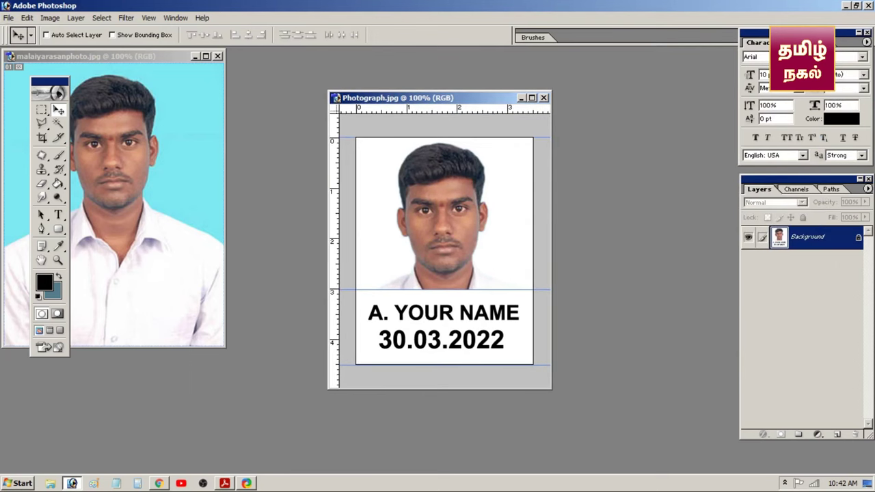
Step: Save the image over the existing Photograph JPEG on the Desktop with High quality 9 and Baseline ("Standard") format
{"action": "left_click", "coordinate": [8, 17]}
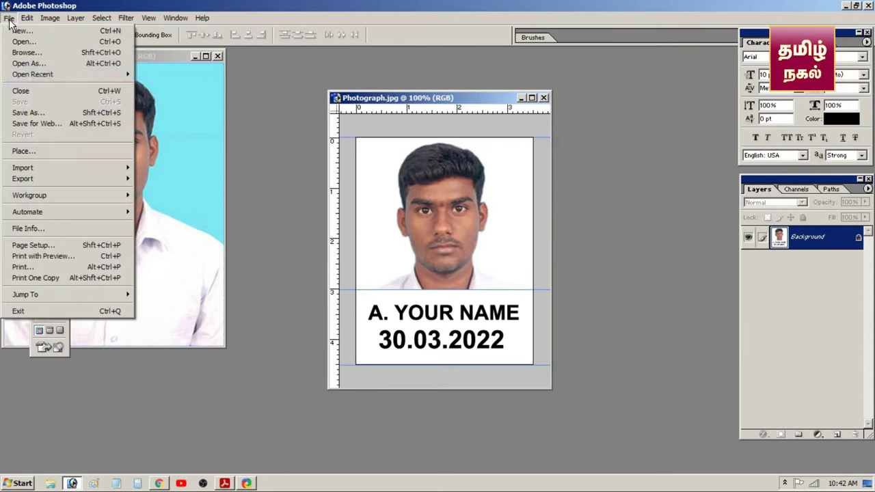
{"action": "left_click", "coordinate": [40, 113]}
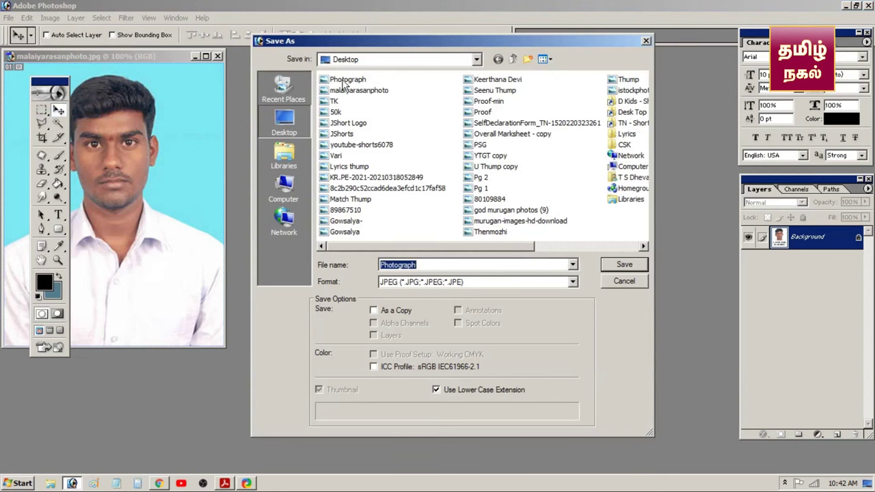
{"action": "left_click", "coordinate": [346, 82]}
{"action": "left_click", "coordinate": [618, 269]}
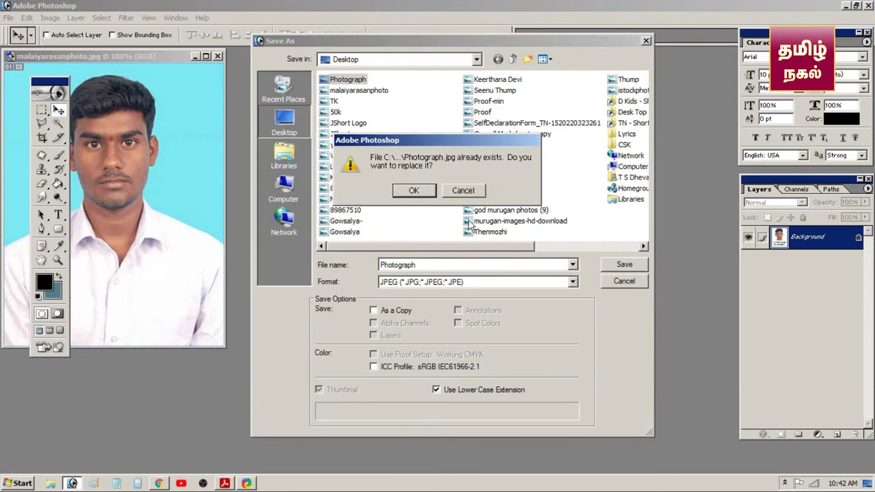
{"action": "left_click", "coordinate": [414, 190]}
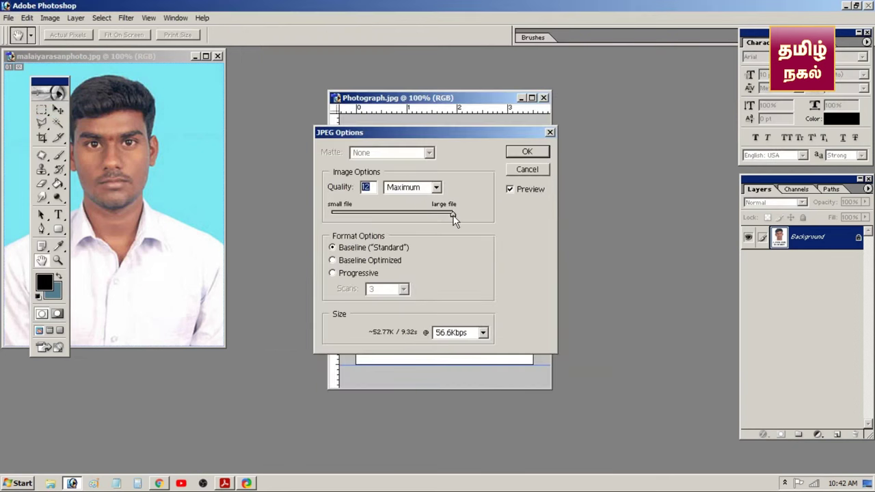
{"action": "left_click_drag", "start_coordinate": [454, 217], "coordinate": [425, 213]}
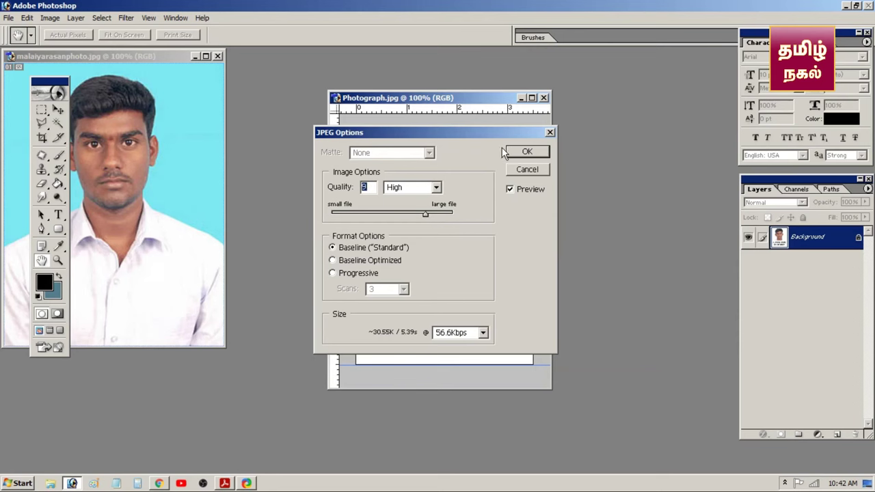
{"action": "left_click", "coordinate": [525, 152]}
Step: Check the resaved Photograph file's size on the Desktop and close the Photograph.jpg image
{"action": "key", "text": "ctrl+o"}
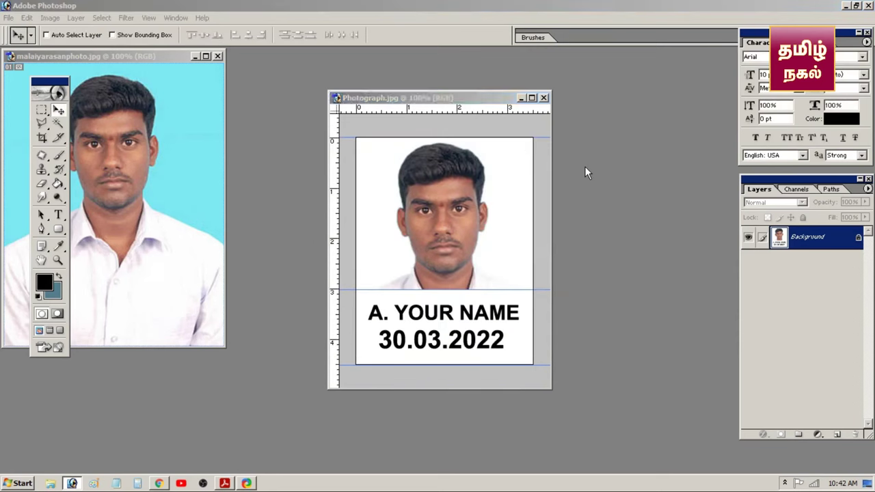
{"action": "left_click", "coordinate": [367, 88]}
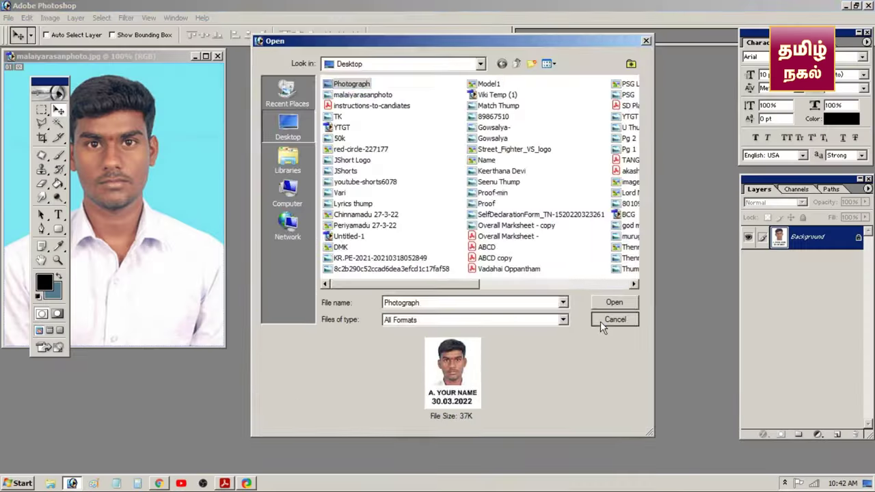
{"action": "left_click", "coordinate": [726, 169]}
{"action": "left_click", "coordinate": [544, 98]}
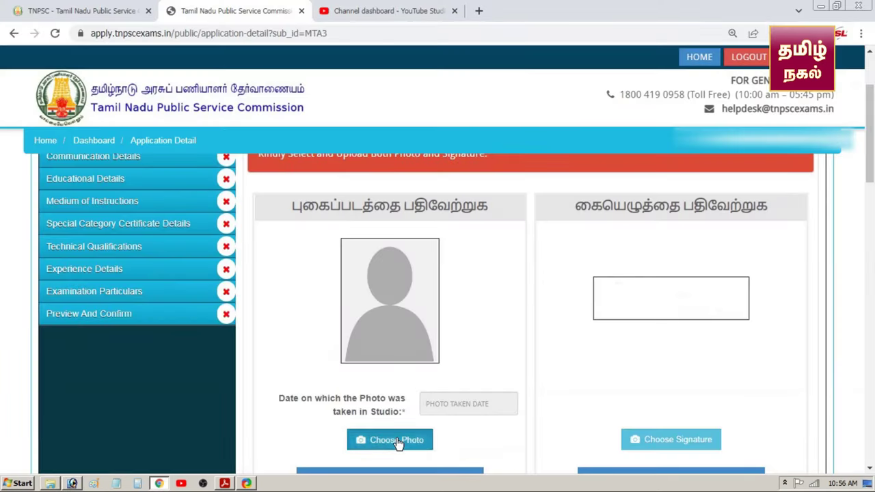
Step: Choose the Photograph file from the Desktop as the applicant photo in the TNPSC application
{"action": "left_click", "coordinate": [398, 440]}
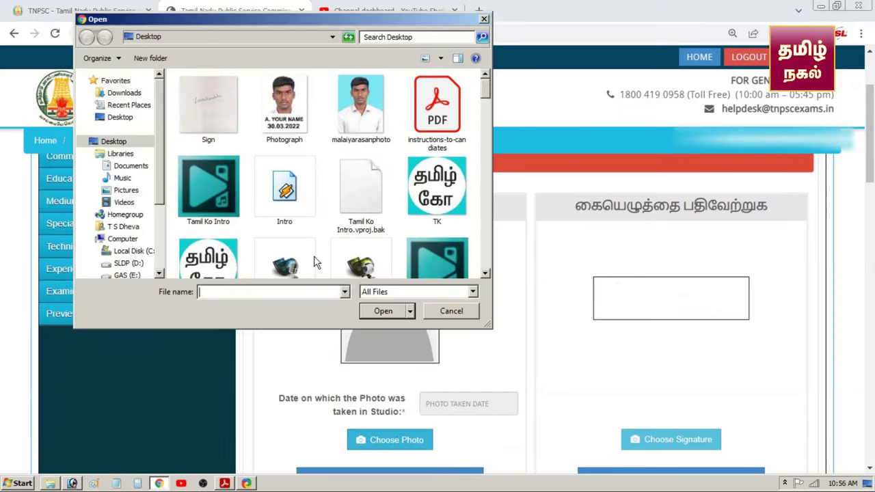
{"action": "left_click", "coordinate": [285, 102]}
{"action": "left_click", "coordinate": [383, 311]}
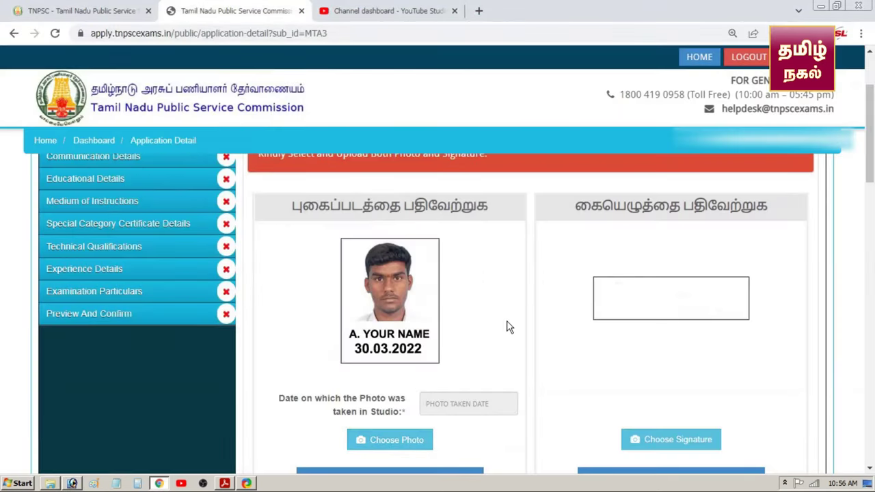
Step: Set the date on which the photo was taken to 30-03-2022 and save the photo to the application
{"action": "left_click", "coordinate": [482, 401]}
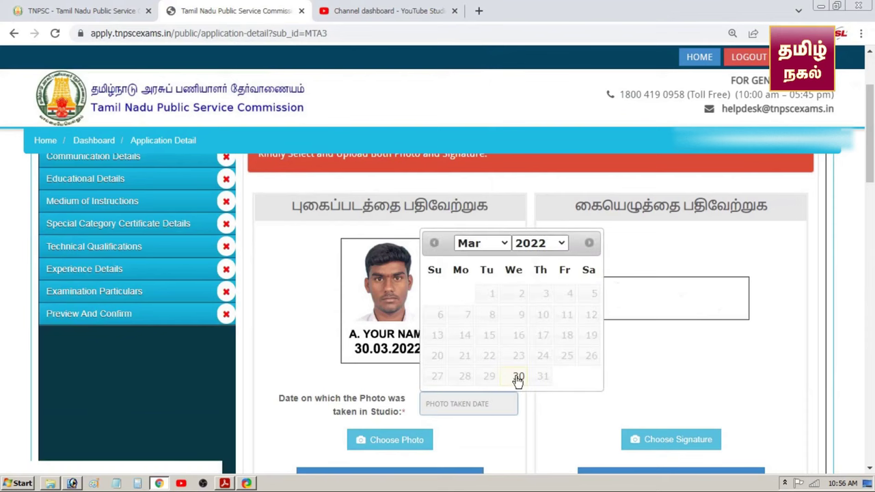
{"action": "left_click", "coordinate": [518, 376]}
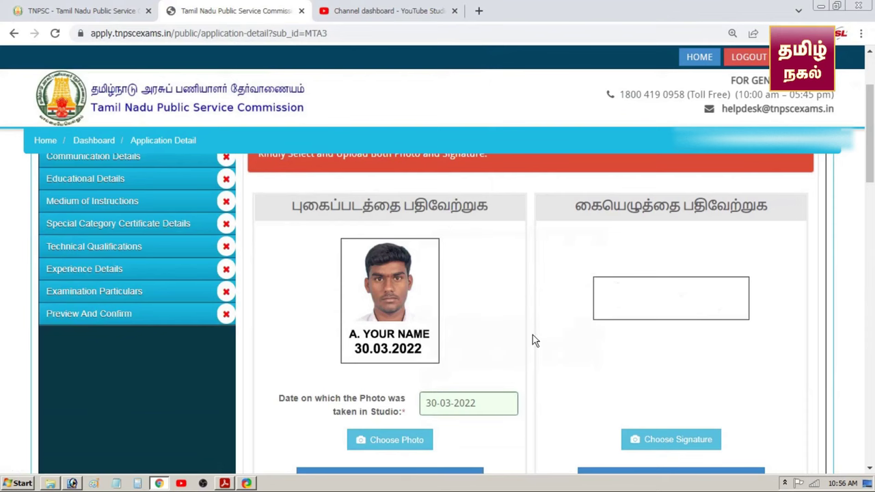
{"action": "scroll", "coordinate": [502, 333], "scroll_direction": "down", "scroll_amount": 1}
{"action": "left_click", "coordinate": [437, 415]}
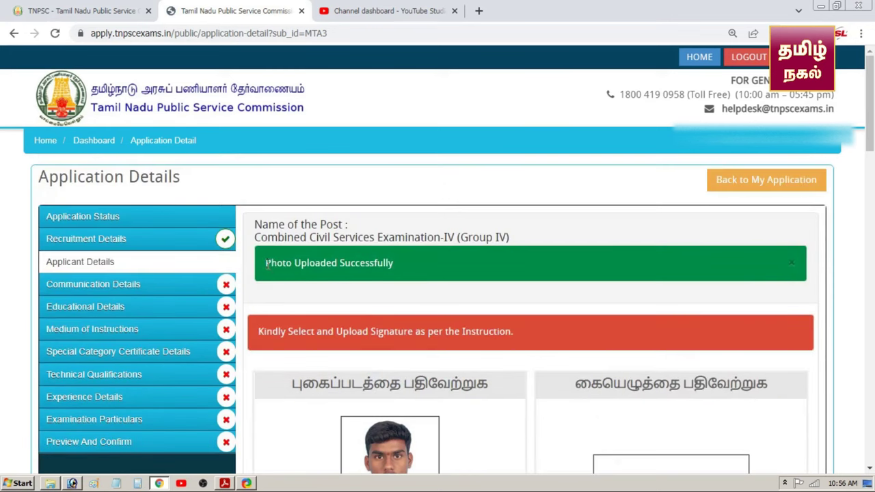
{"action": "left_click_drag", "start_coordinate": [264, 264], "coordinate": [302, 268]}
{"action": "scroll", "coordinate": [402, 273], "scroll_direction": "down", "scroll_amount": 3}
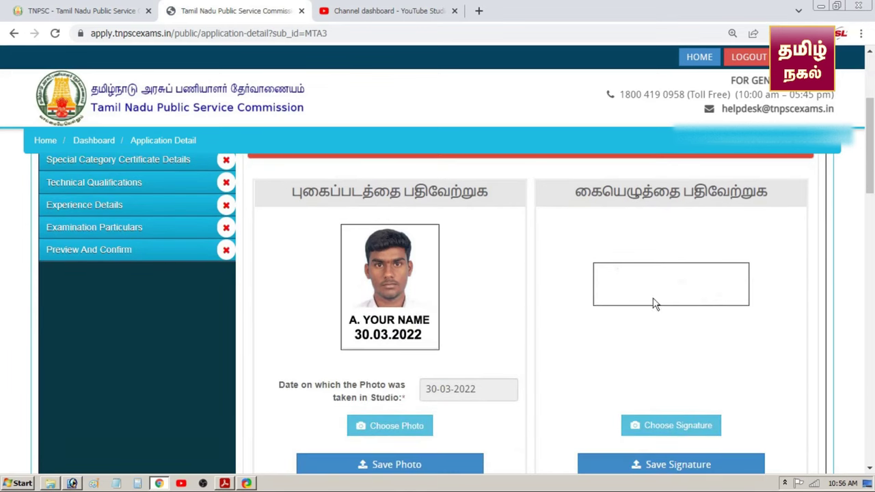
Step: Switch to the instructions PDF in Acrobat Reader and highlight the file name "Signature.jpg" in signature rule 2-O
{"action": "left_click", "coordinate": [224, 483]}
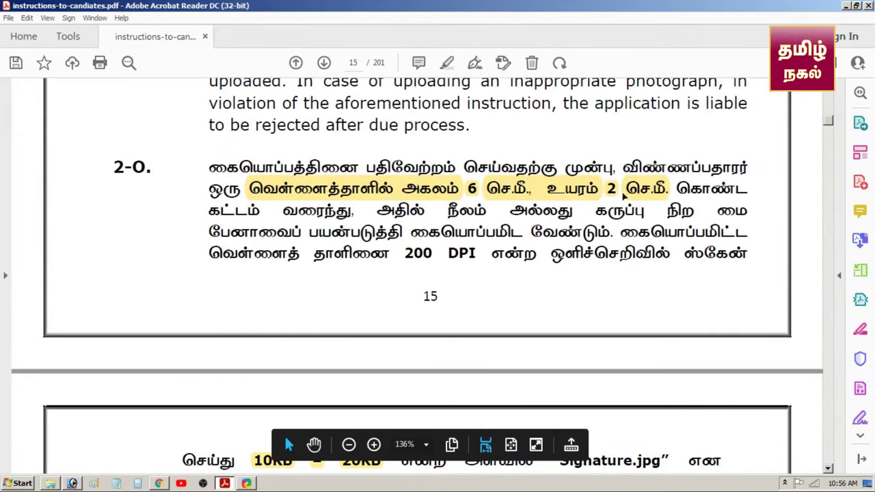
{"action": "scroll", "coordinate": [400, 254], "scroll_direction": "down", "scroll_amount": 5}
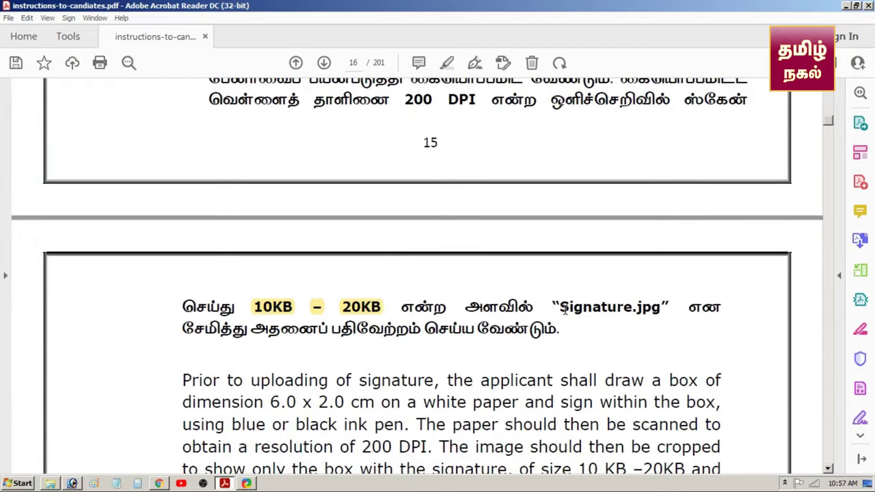
{"action": "left_click_drag", "start_coordinate": [553, 308], "coordinate": [670, 308]}
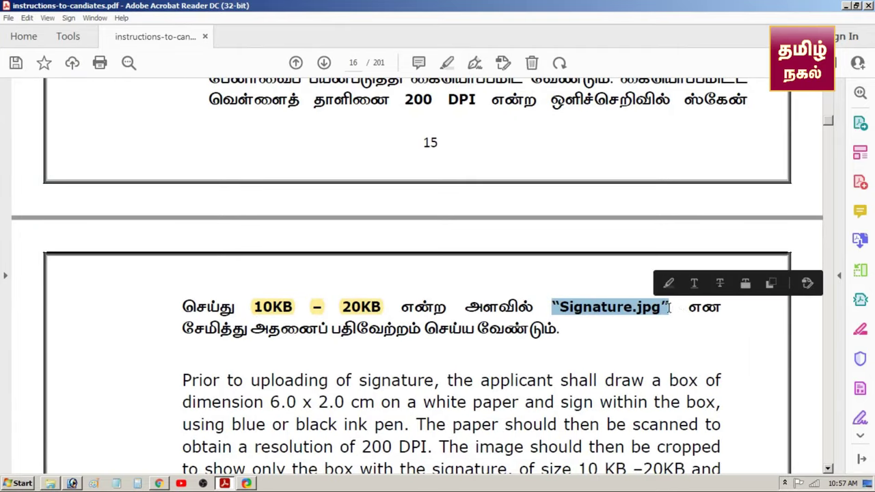
{"action": "left_click", "coordinate": [666, 283]}
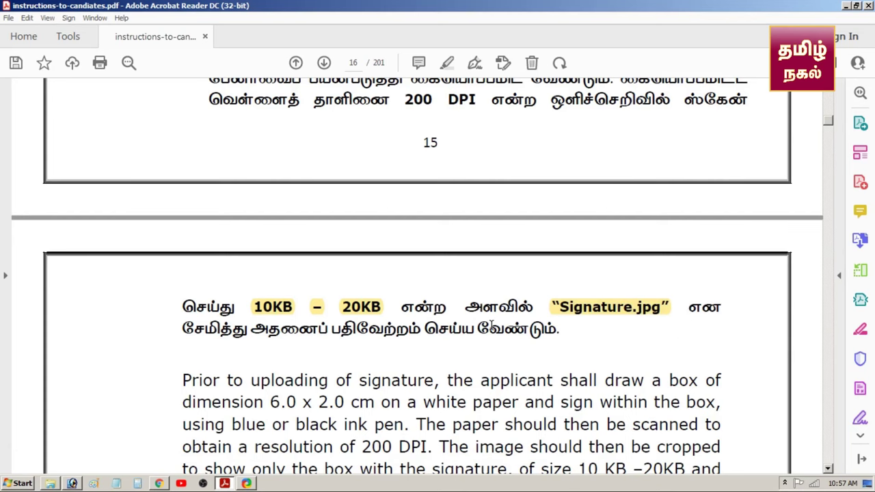
{"action": "scroll", "coordinate": [484, 326], "scroll_direction": "up", "scroll_amount": 3}
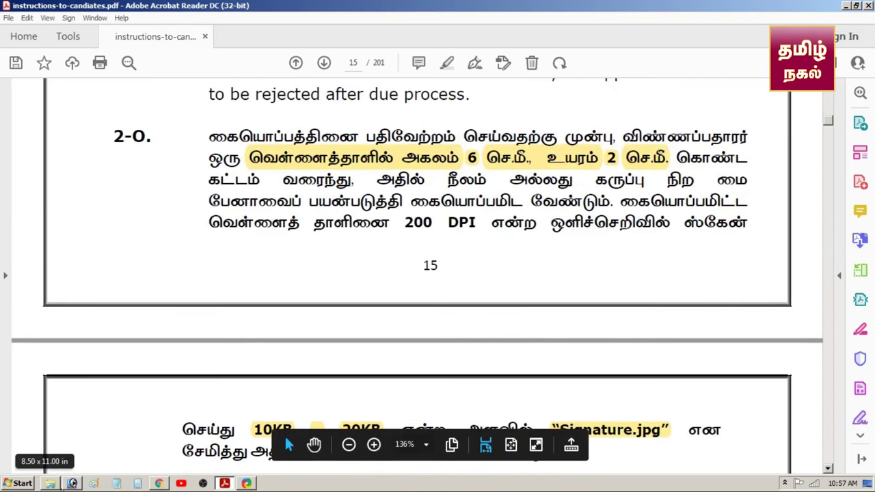
Step: Switch to Photoshop and open the scanned signature image Sign from the Desktop
{"action": "left_click", "coordinate": [72, 483]}
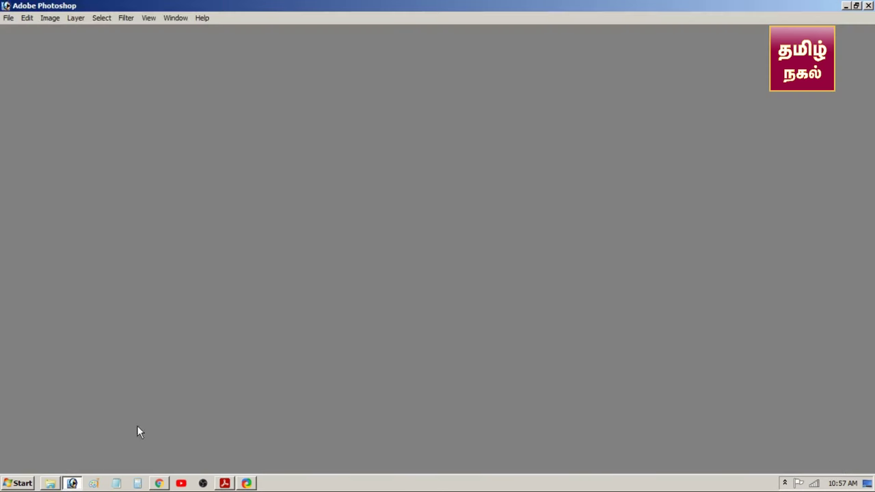
{"action": "double_click", "coordinate": [299, 254]}
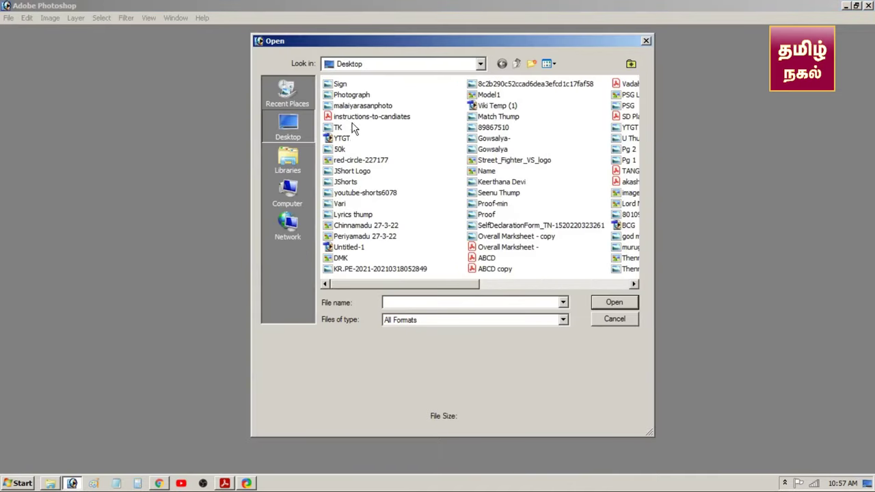
{"action": "left_click", "coordinate": [342, 84]}
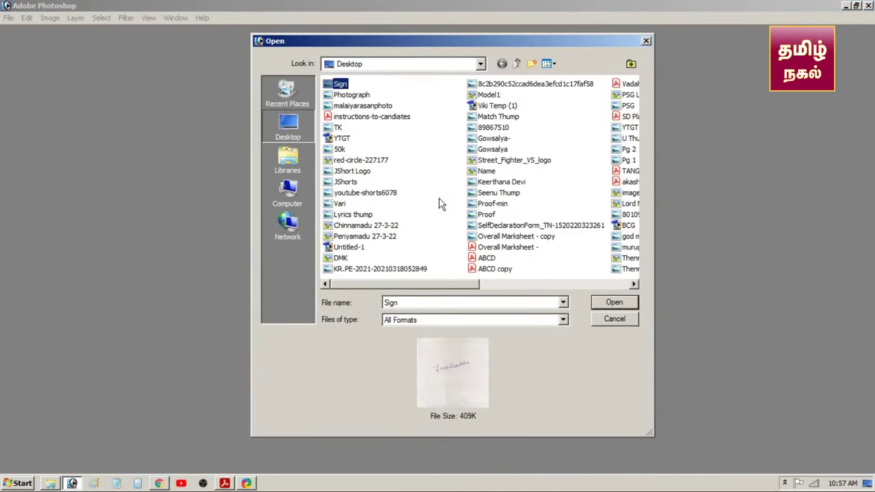
{"action": "left_click", "coordinate": [614, 304]}
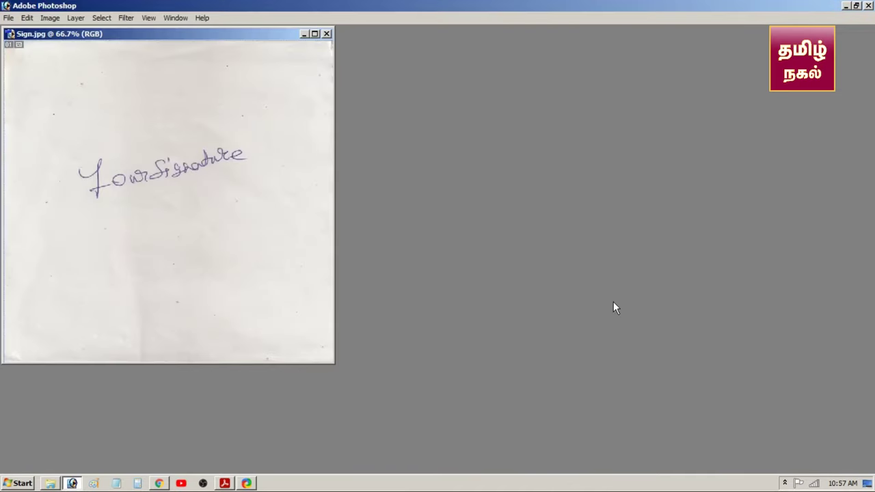
Step: Duplicate Sign.jpg as "Sign copy" and place the copy's window beside the original
{"action": "left_click_drag", "start_coordinate": [182, 33], "coordinate": [177, 37]}
{"action": "right_click", "coordinate": [177, 36]}
{"action": "left_click", "coordinate": [213, 44]}
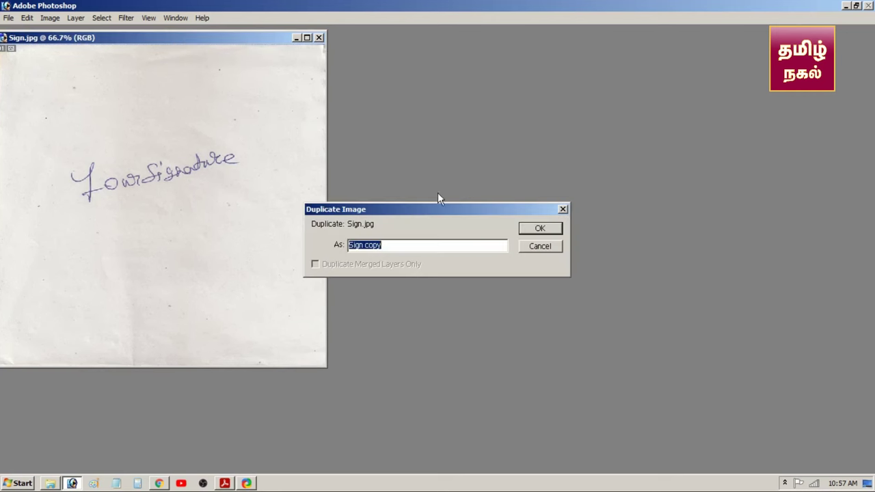
{"action": "left_click", "coordinate": [539, 230]}
{"action": "left_click_drag", "start_coordinate": [220, 44], "coordinate": [627, 95]}
Step: Set the Crop tool to a width of 6 cm and a height of 2 cm at 200 pixels/inch
{"action": "key", "text": "Tab"}
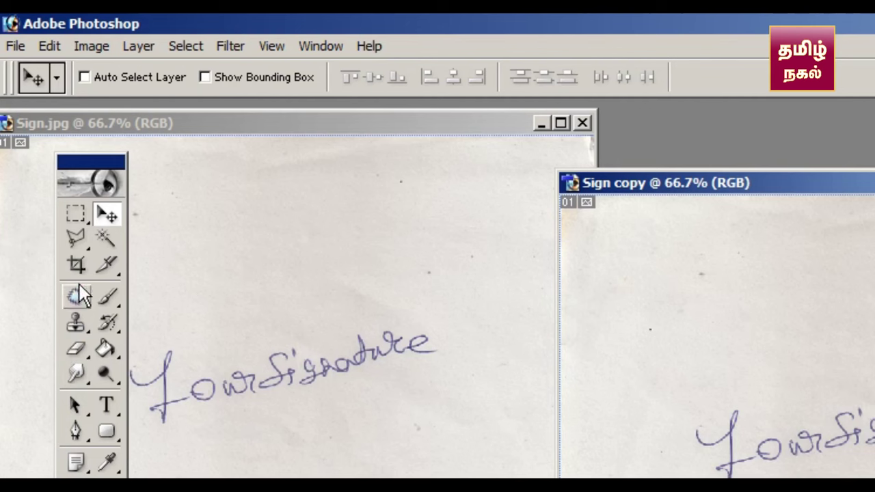
{"action": "left_click", "coordinate": [42, 136]}
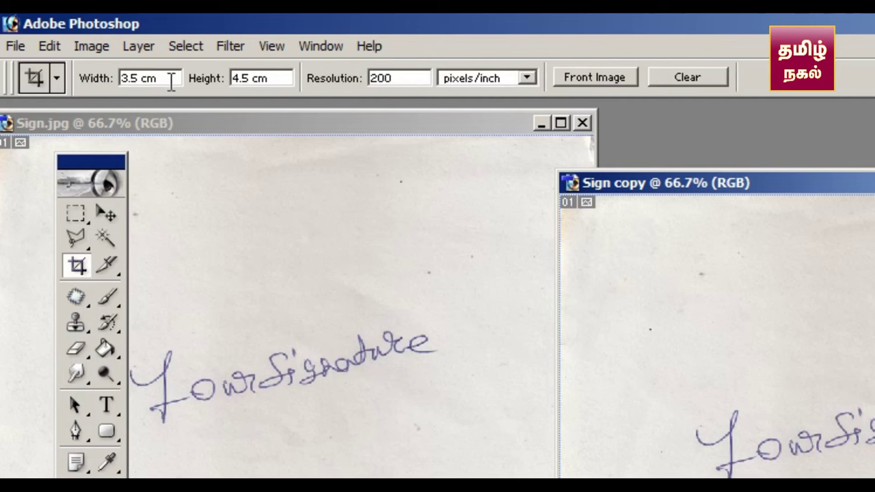
{"action": "left_click_drag", "start_coordinate": [156, 77], "coordinate": [103, 89]}
{"action": "type", "text": "6cm"}
{"action": "left_click_drag", "start_coordinate": [283, 75], "coordinate": [192, 79]}
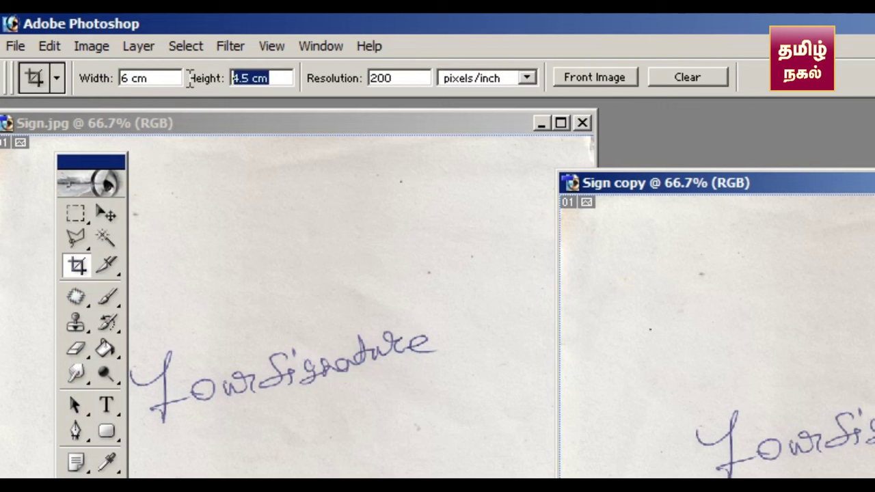
{"action": "type", "text": "2"}
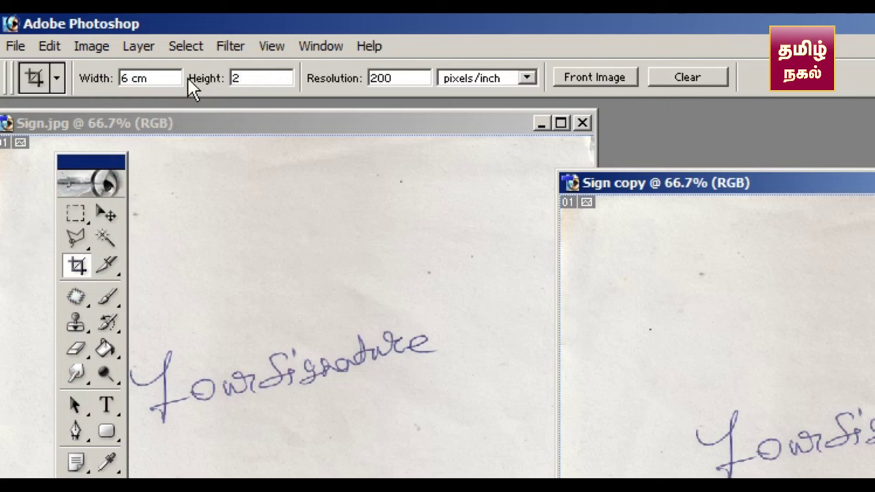
{"action": "type", "text": "cm"}
{"action": "key", "text": "Tab"}
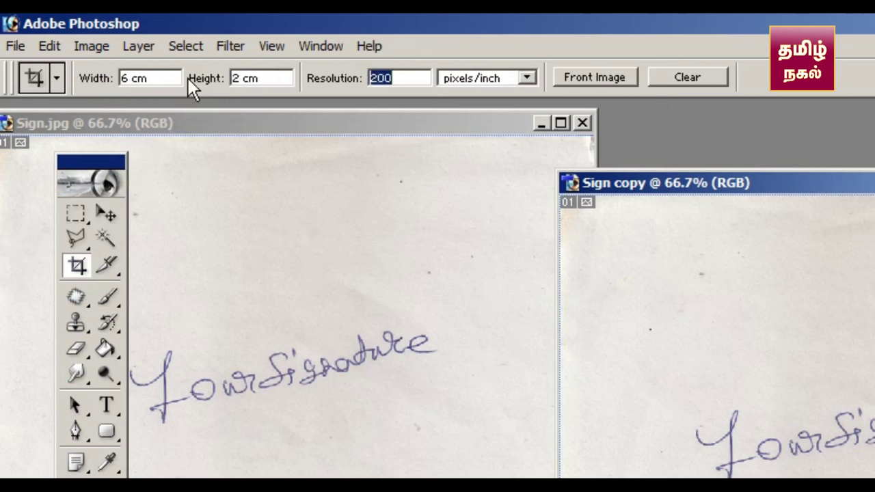
{"action": "key", "text": "Return"}
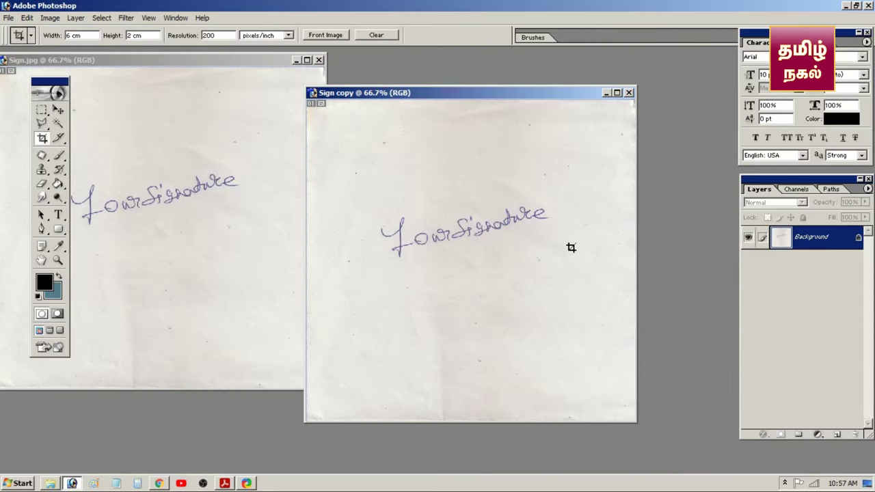
Step: Crop the Sign copy image closely around the handwritten signature, centring the signature in the crop frame
{"action": "key", "text": "f"}
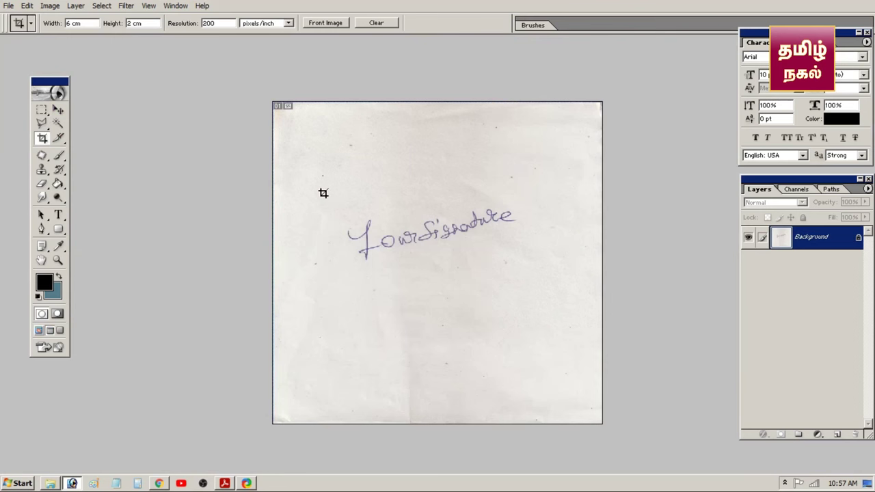
{"action": "mouse_move", "coordinate": [322, 190]}
{"action": "left_mouse_down"}
{"action": "mouse_move", "coordinate": [432, 260]}
{"action": "mouse_move", "coordinate": [529, 301]}
{"action": "mouse_move", "coordinate": [551, 326]}
{"action": "left_mouse_up"}
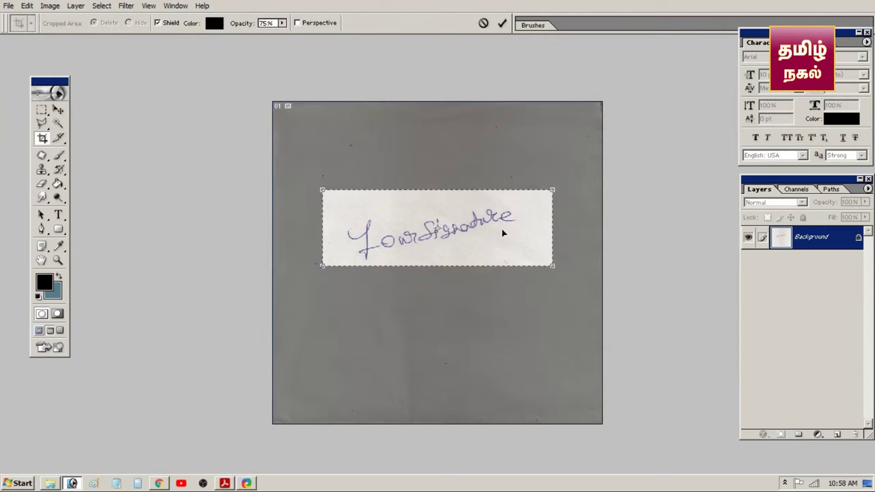
{"action": "left_click_drag", "start_coordinate": [498, 231], "coordinate": [496, 234]}
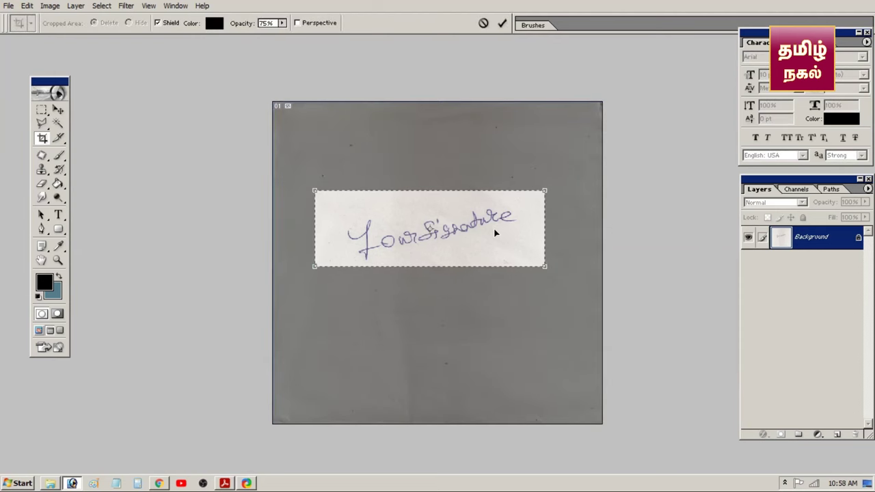
{"action": "left_click", "coordinate": [502, 24]}
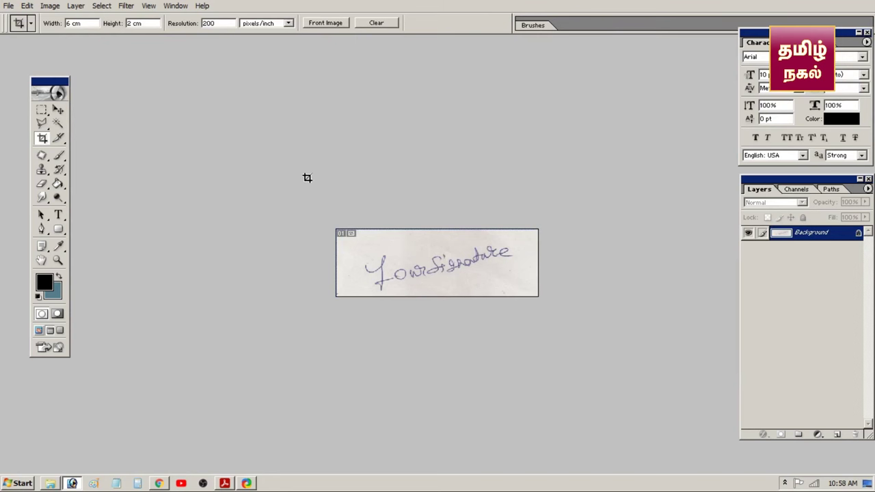
Step: Whiten the signature's paper background with Curves by sampling the paper just below the writing as the white point
{"action": "left_click", "coordinate": [26, 6]}
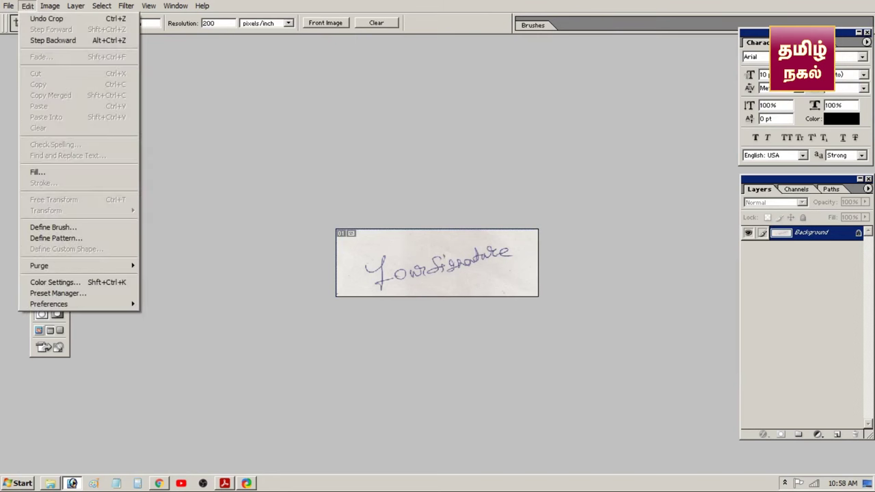
{"action": "mouse_move", "coordinate": [50, 5]}
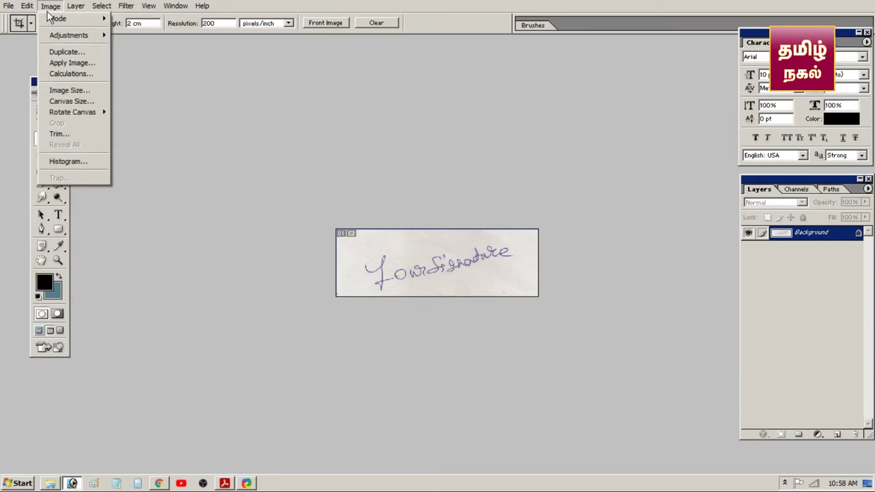
{"action": "mouse_move", "coordinate": [63, 37]}
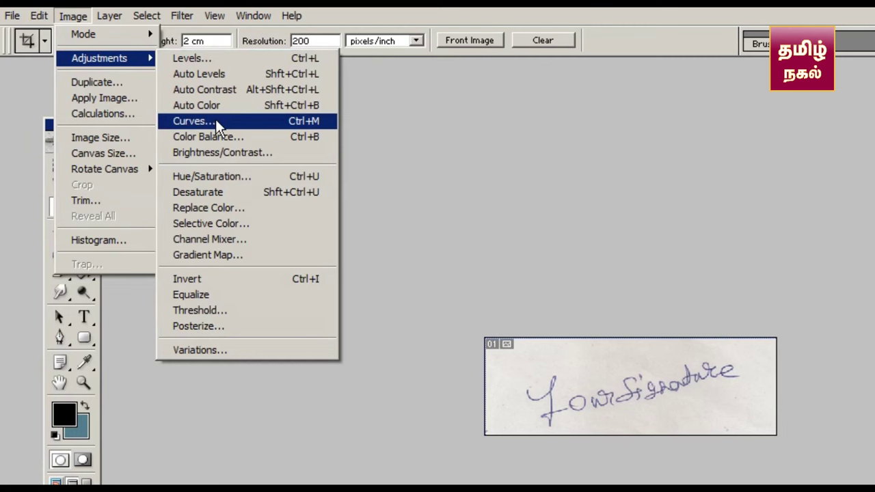
{"action": "left_click", "coordinate": [215, 121]}
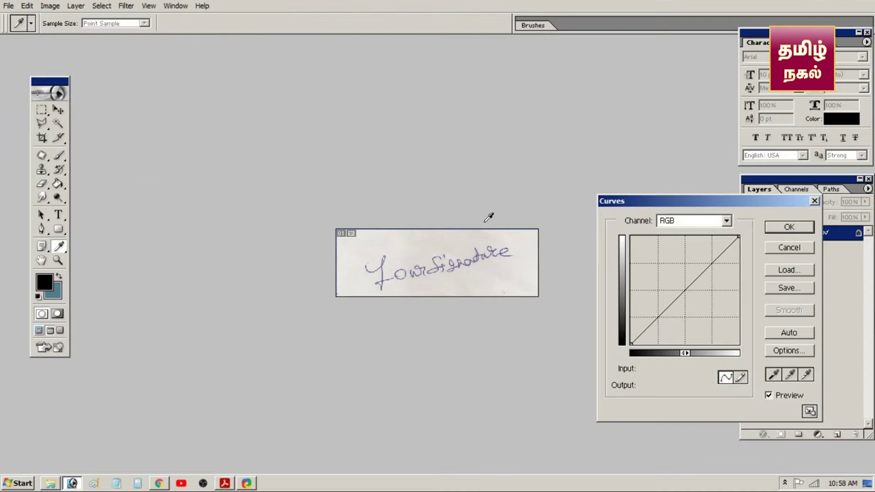
{"action": "left_click", "coordinate": [806, 377]}
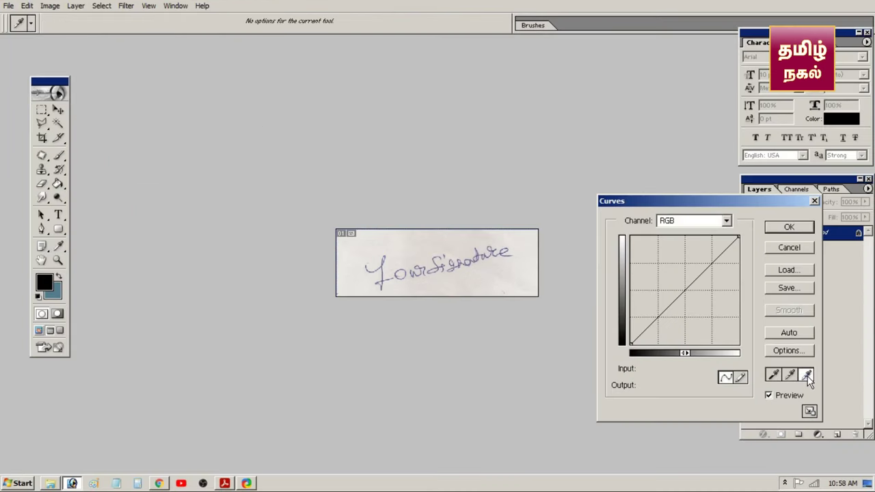
{"action": "left_click", "coordinate": [436, 278]}
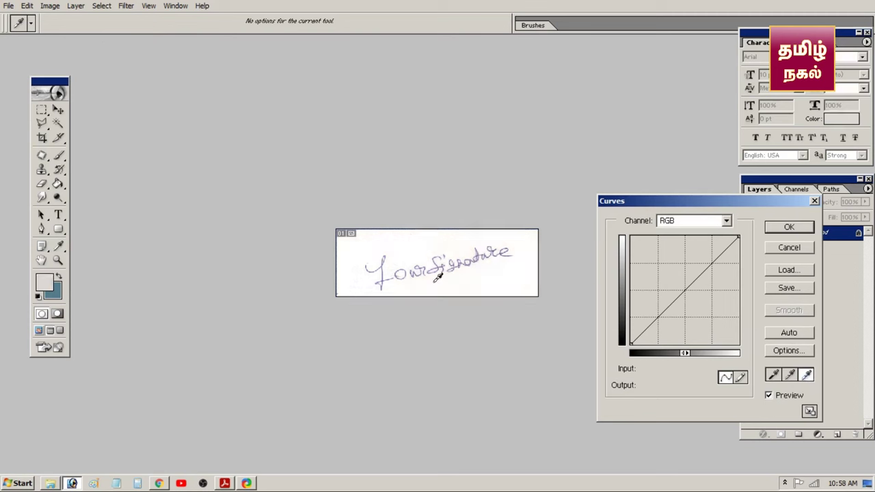
{"action": "left_click", "coordinate": [789, 227]}
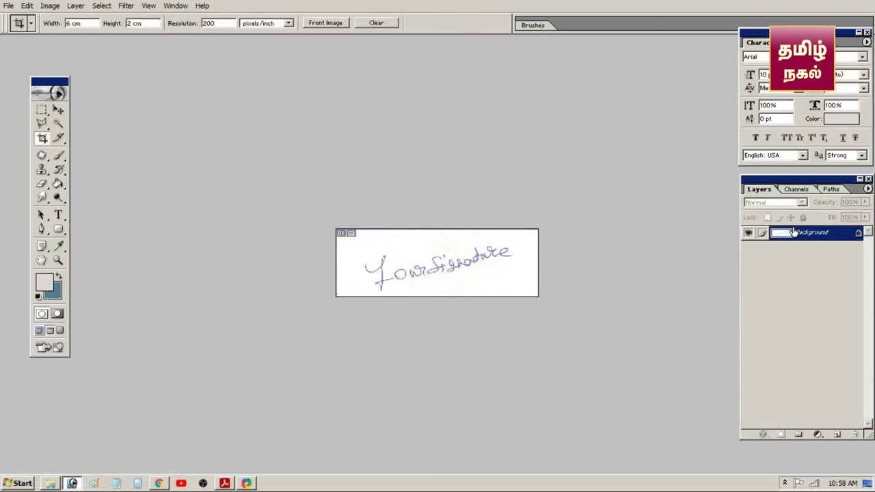
Step: Raise the contrast of the cropped signature to +35 with Brightness/Contrast
{"action": "left_click", "coordinate": [51, 6]}
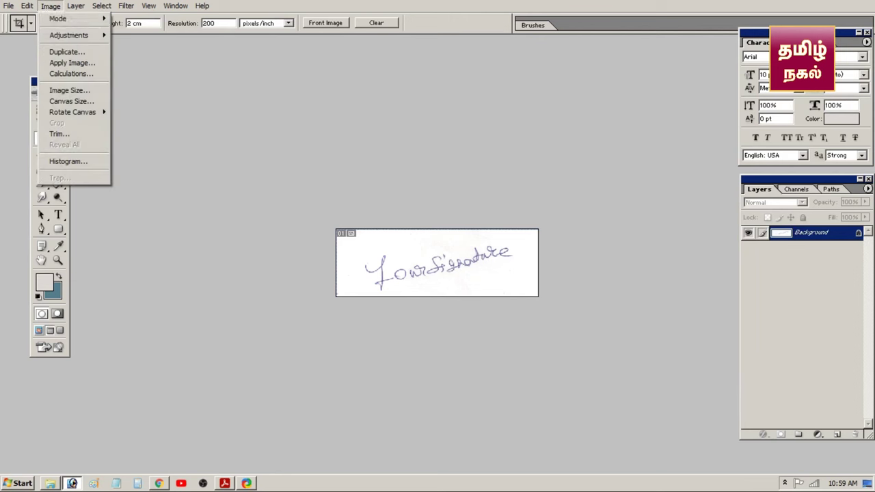
{"action": "mouse_move", "coordinate": [68, 33]}
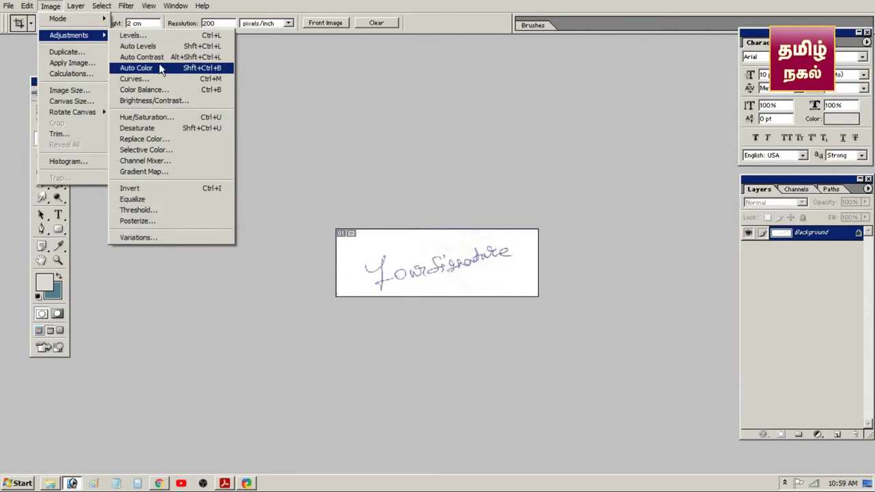
{"action": "left_click", "coordinate": [179, 101]}
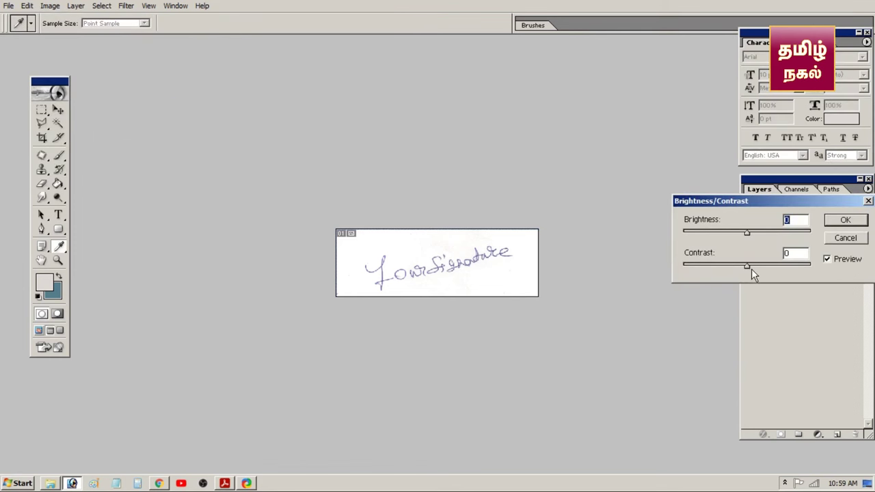
{"action": "left_click_drag", "start_coordinate": [751, 266], "coordinate": [770, 268]}
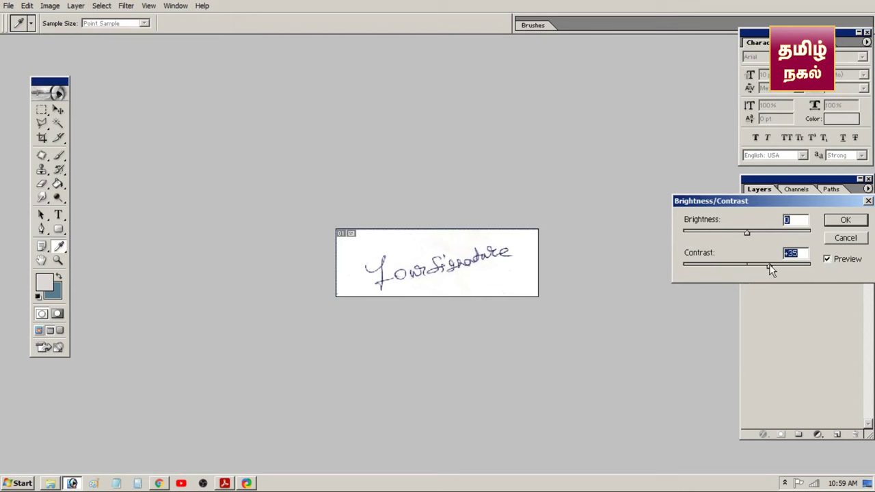
{"action": "left_click", "coordinate": [841, 219]}
{"action": "key", "text": "c"}
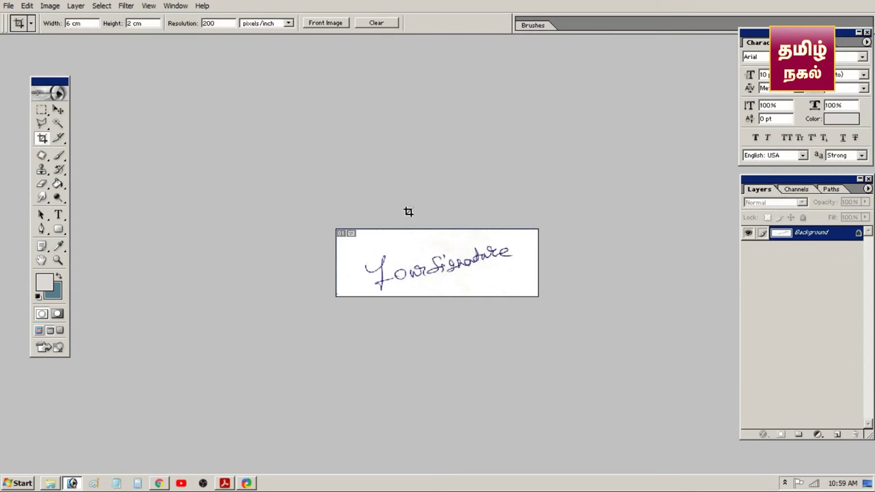
Step: Return to the windowed view, hide the palettes and place the Sign copy window beside the original scan for comparison
{"action": "key", "text": "f"}
{"action": "key", "text": "f"}
{"action": "key", "text": "v"}
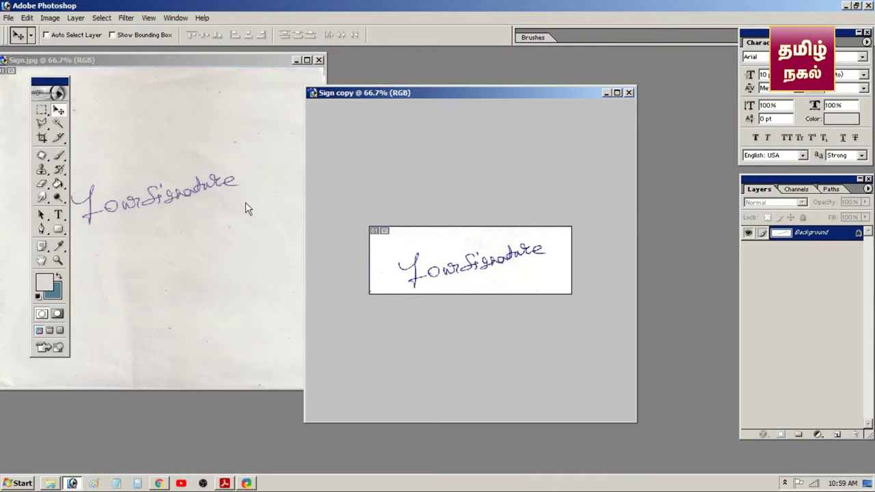
{"action": "left_click", "coordinate": [236, 209]}
{"action": "key", "text": "Tab"}
{"action": "left_click", "coordinate": [423, 185]}
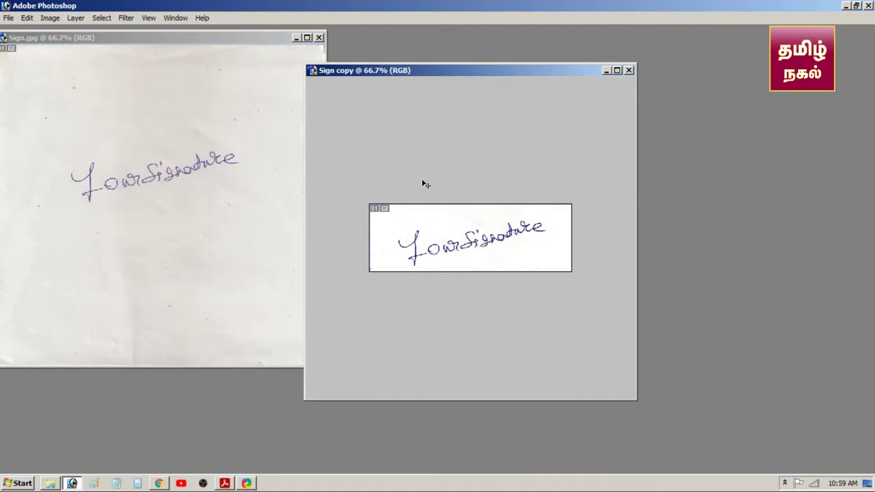
{"action": "left_click_drag", "start_coordinate": [461, 71], "coordinate": [456, 48]}
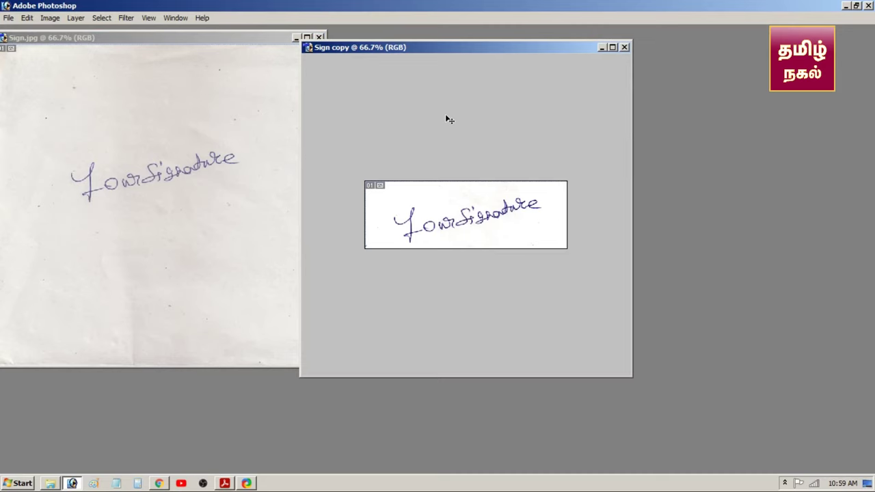
Step: Save the cropped signature to the Desktop as a JPEG named Signature, with Maximum quality 12 and Baseline ("Standard") format
{"action": "key", "text": "f"}
{"action": "left_click", "coordinate": [9, 6]}
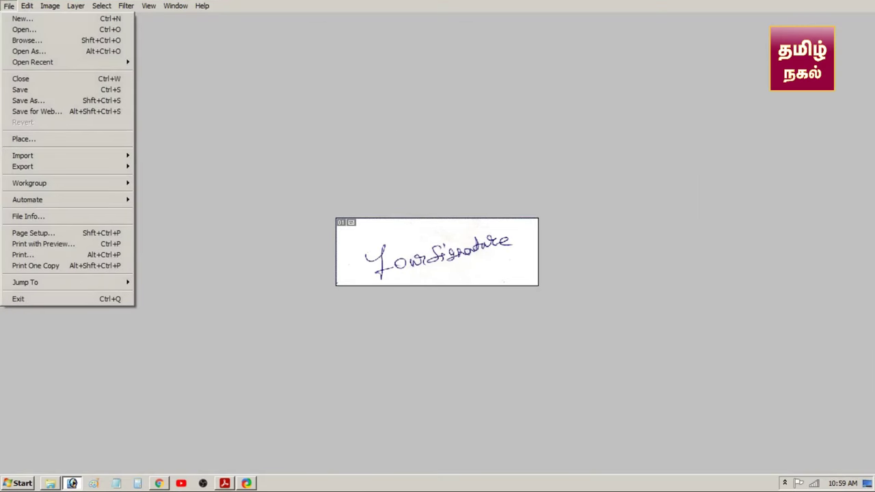
{"action": "left_click", "coordinate": [30, 89]}
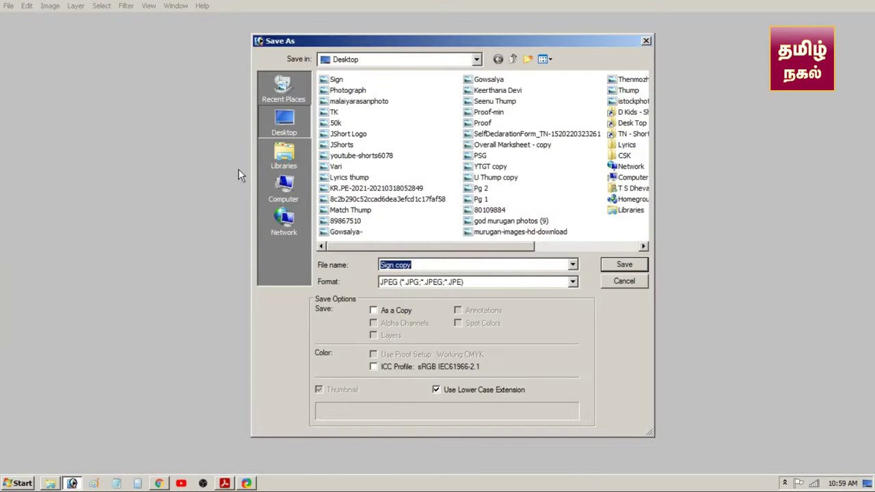
{"action": "type", "text": "S"}
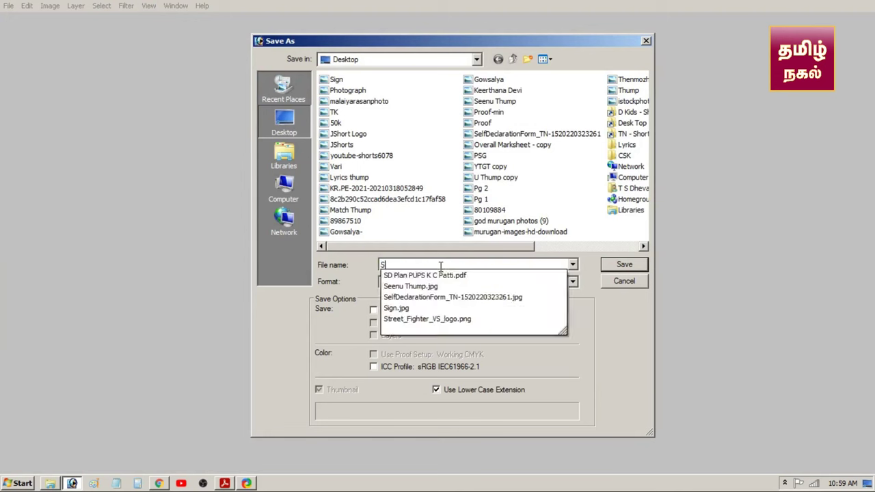
{"action": "type", "text": "ignature"}
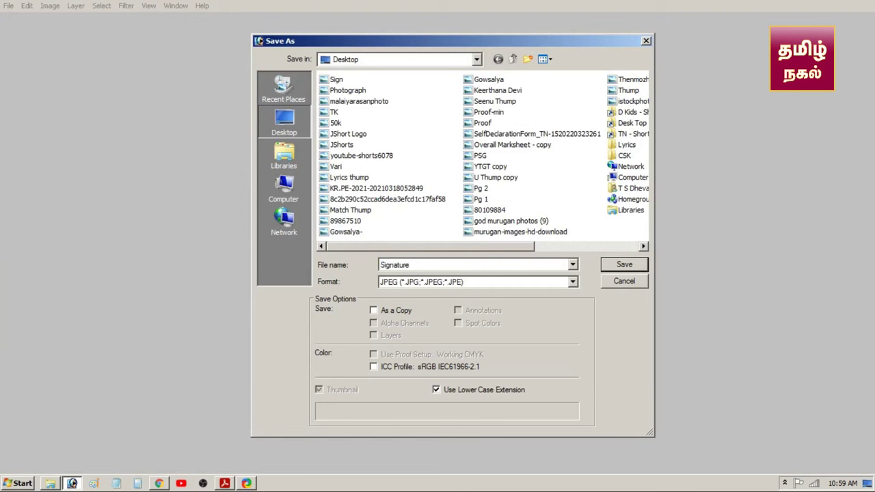
{"action": "left_click", "coordinate": [612, 268]}
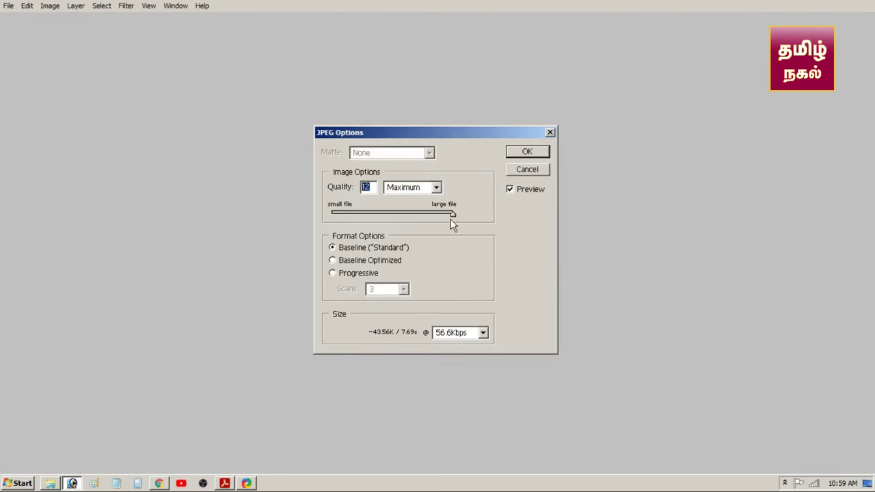
{"action": "left_click", "coordinate": [536, 153]}
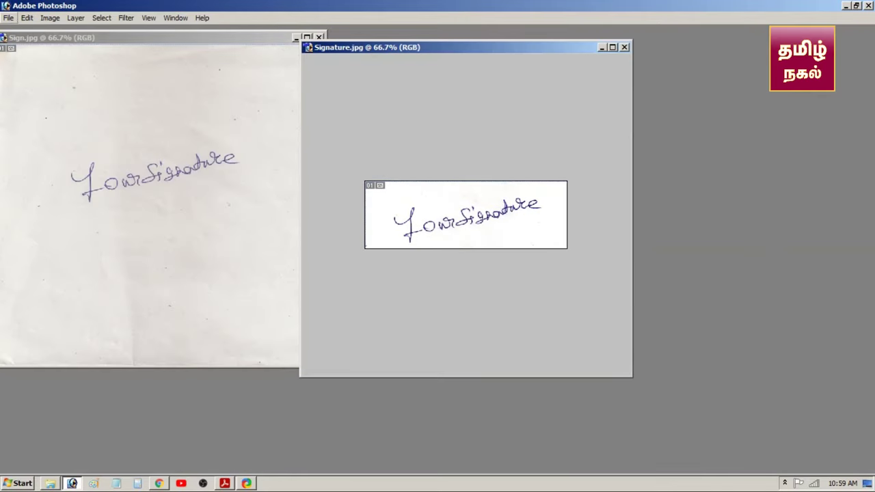
Step: Check the file size of the saved Signature file on the Desktop in the Open dialog, and shift its image window slightly
{"action": "left_click", "coordinate": [8, 17]}
{"action": "left_click", "coordinate": [19, 39]}
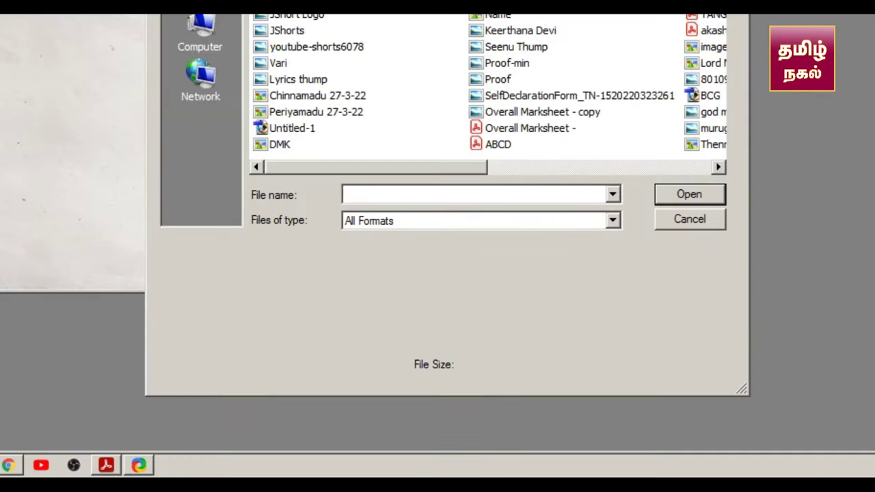
{"action": "type", "text": "Signature"}
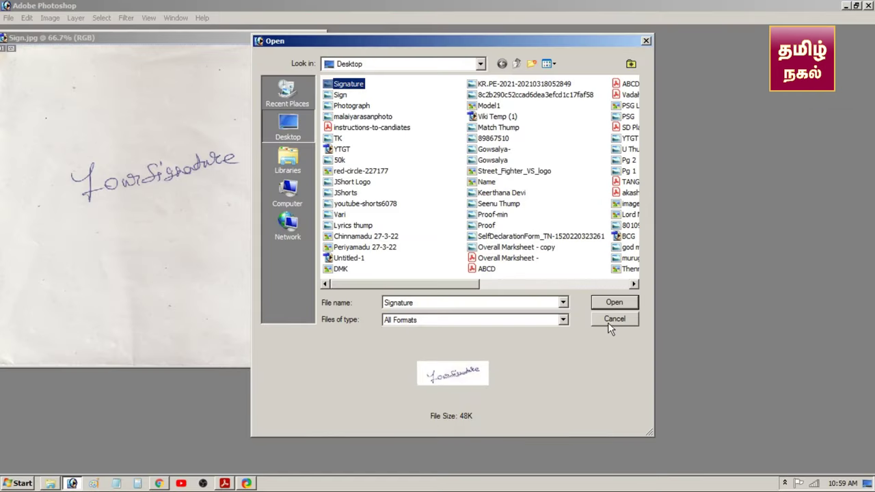
{"action": "left_click", "coordinate": [609, 303]}
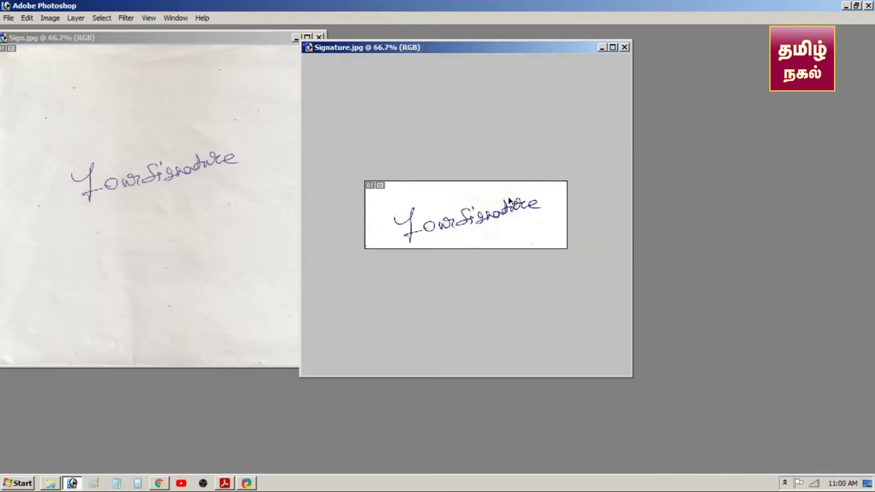
{"action": "left_click_drag", "start_coordinate": [465, 50], "coordinate": [446, 45]}
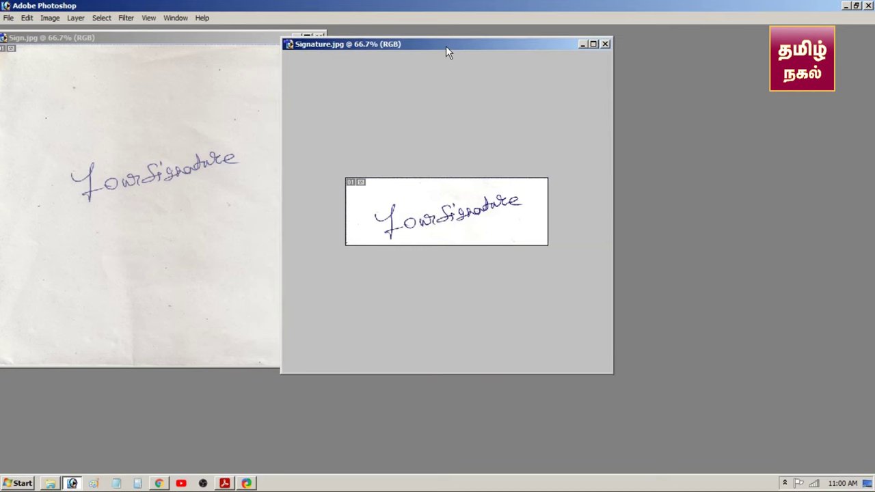
Step: Save the cropped signature again over the Desktop file Signature as a JPEG, lowering the quality from Maximum to around the middle of the scale
{"action": "left_click", "coordinate": [9, 18]}
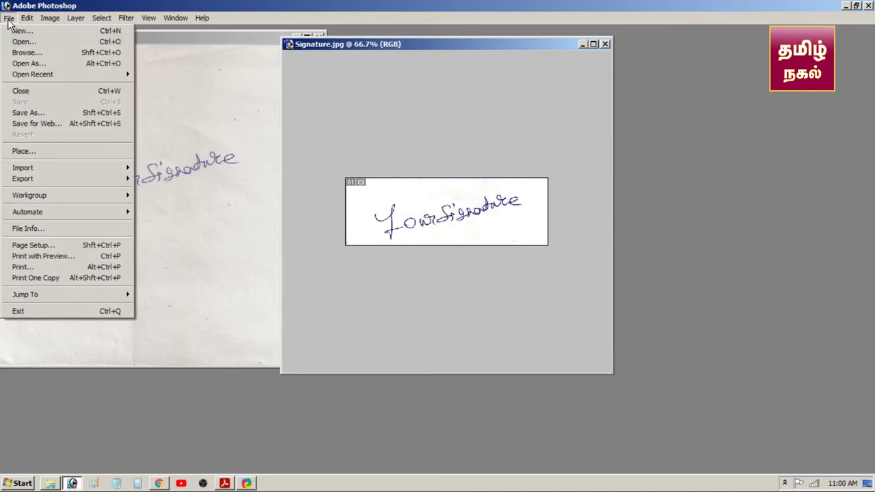
{"action": "left_click", "coordinate": [40, 115]}
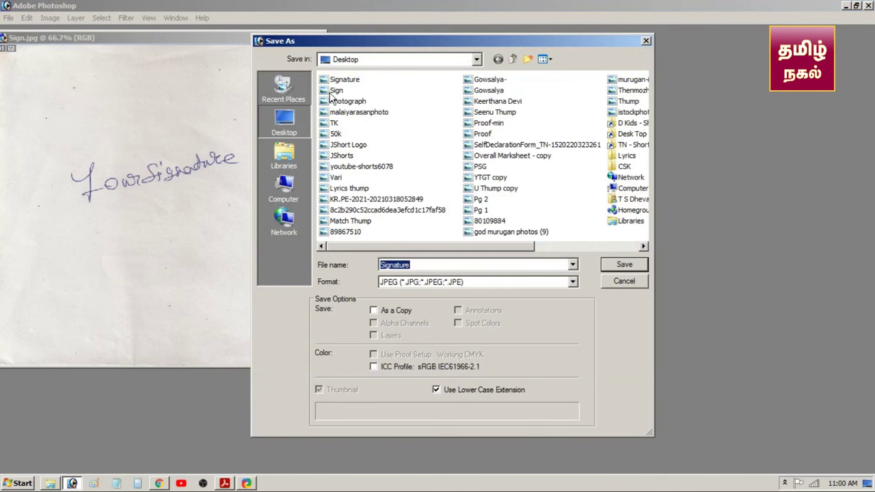
{"action": "left_click", "coordinate": [339, 81]}
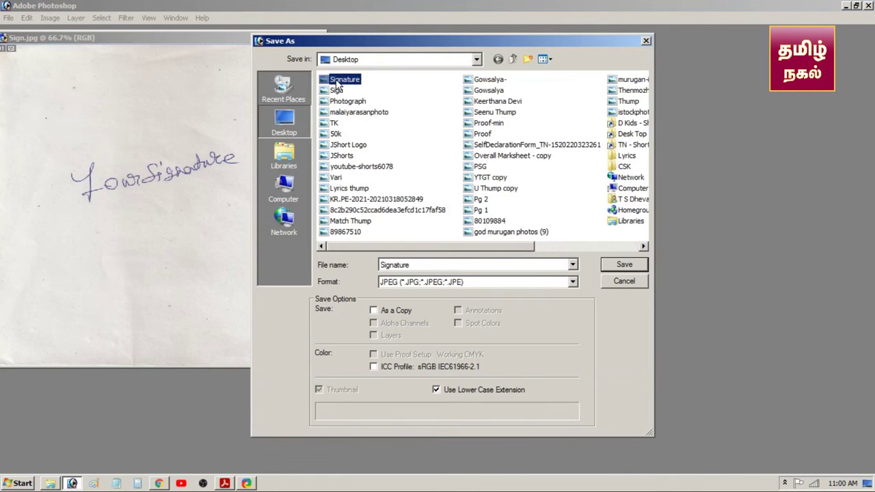
{"action": "left_click", "coordinate": [612, 265]}
{"action": "key", "text": "Return"}
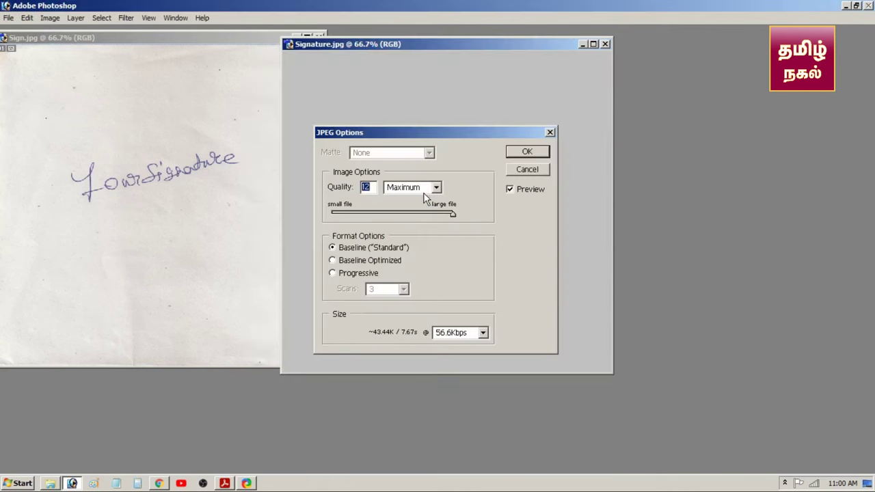
{"action": "left_click_drag", "start_coordinate": [452, 214], "coordinate": [385, 216]}
{"action": "left_click", "coordinate": [521, 155]}
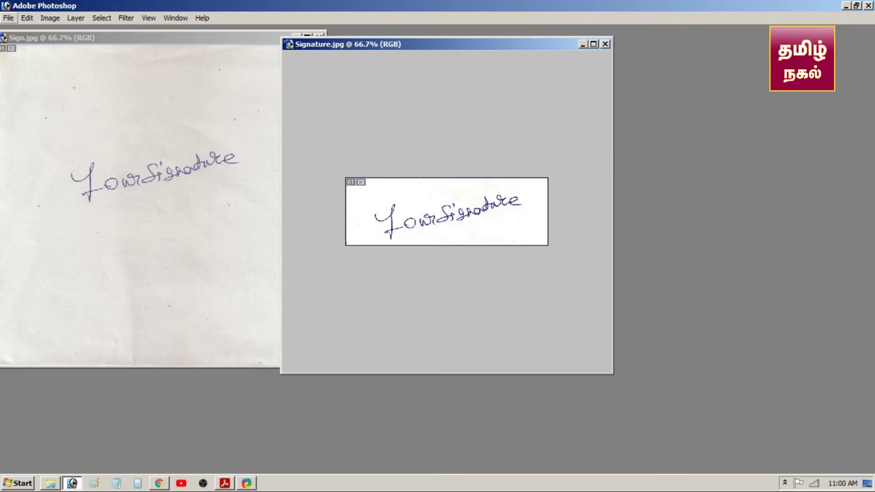
Step: Check the file size of the re-saved Signature file on the Desktop in the Open dialog and close its image window
{"action": "left_click", "coordinate": [8, 18]}
{"action": "left_click", "coordinate": [32, 46]}
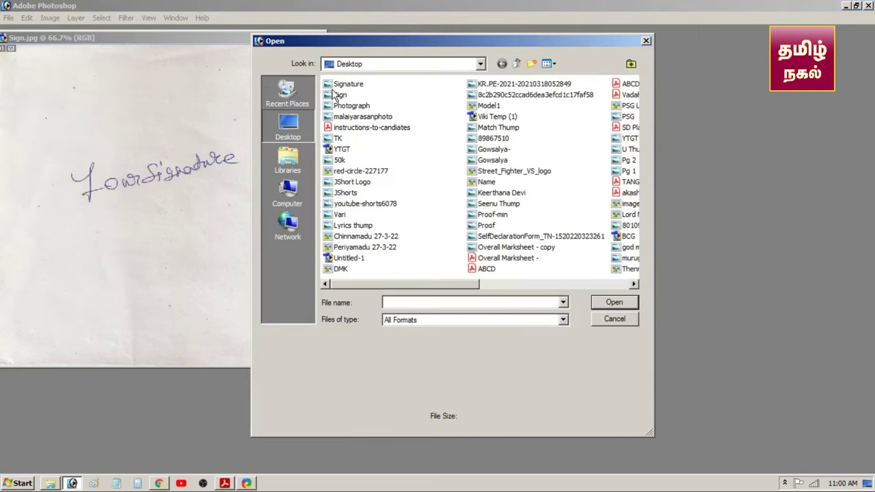
{"action": "left_click", "coordinate": [337, 88]}
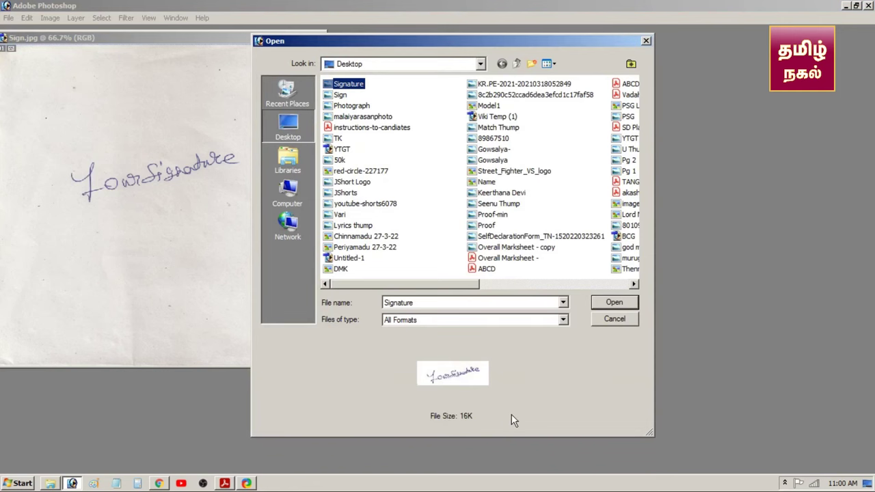
{"action": "key", "text": "Return"}
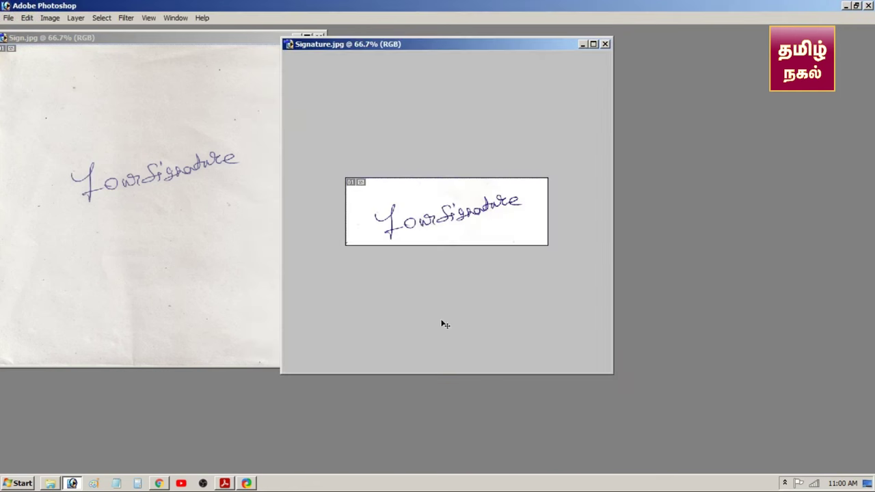
{"action": "left_click", "coordinate": [605, 44]}
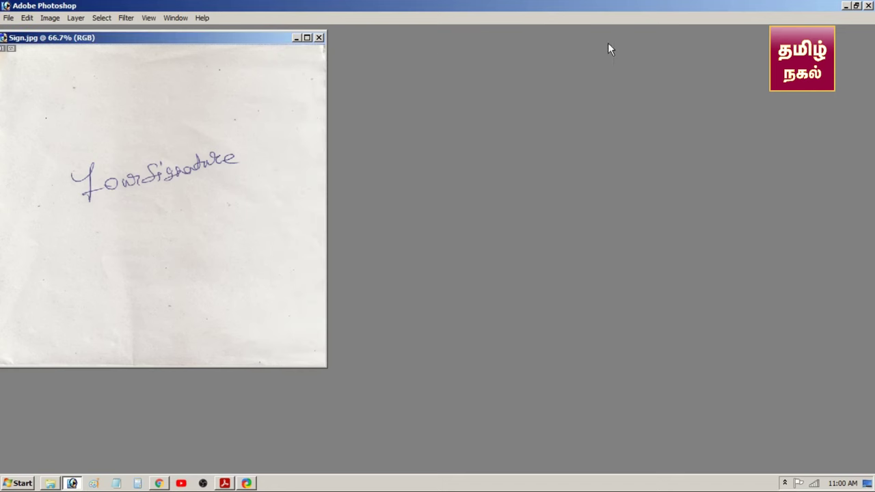
Step: Switch to the TNPSC application page in Chrome, choose the Signature file from the Desktop as the applicant's signature and save it
{"action": "left_click", "coordinate": [163, 484]}
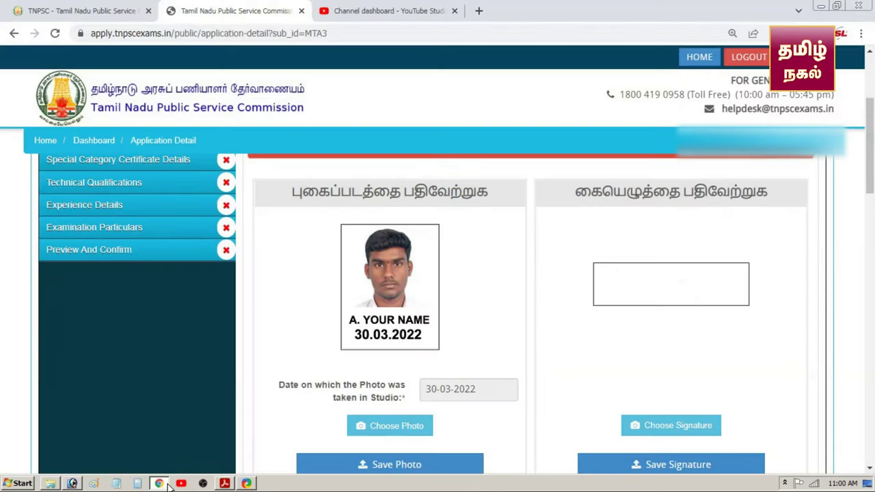
{"action": "left_click", "coordinate": [643, 425]}
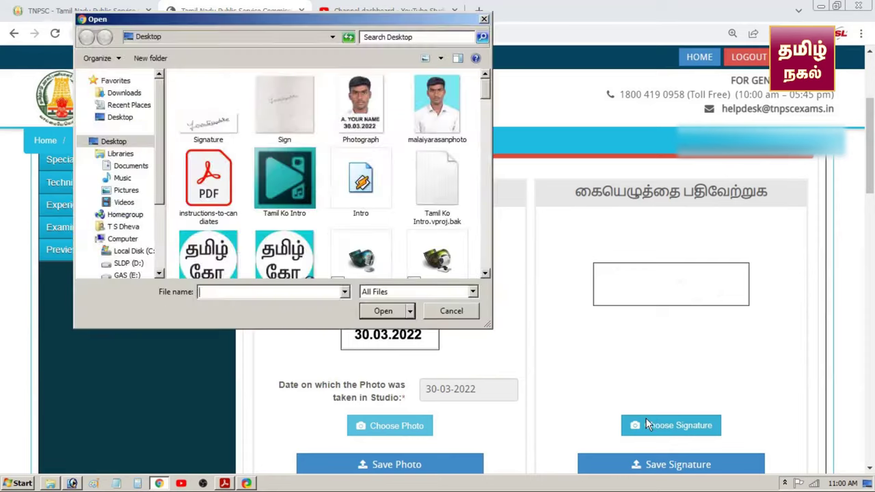
{"action": "left_click", "coordinate": [209, 132]}
{"action": "left_click", "coordinate": [384, 316]}
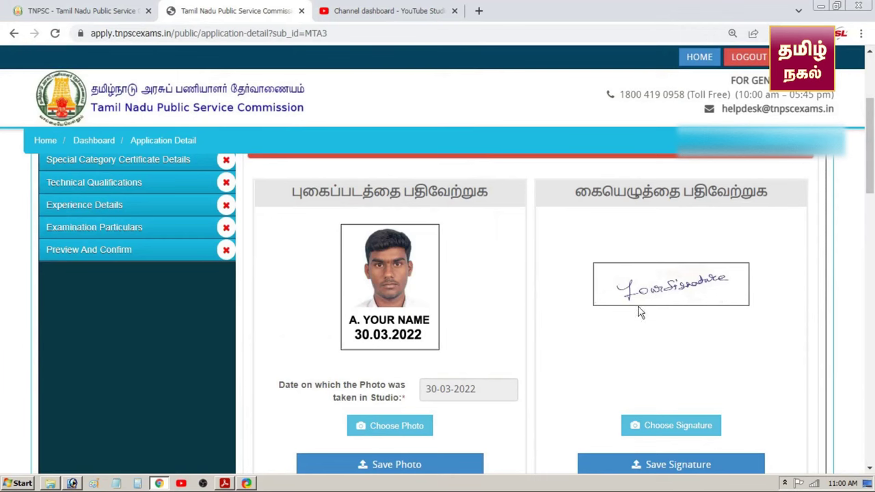
{"action": "left_click", "coordinate": [683, 469]}
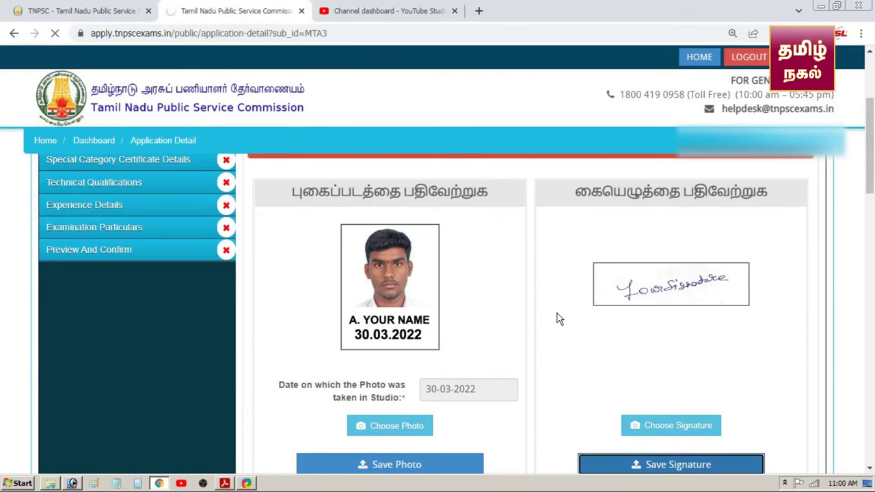